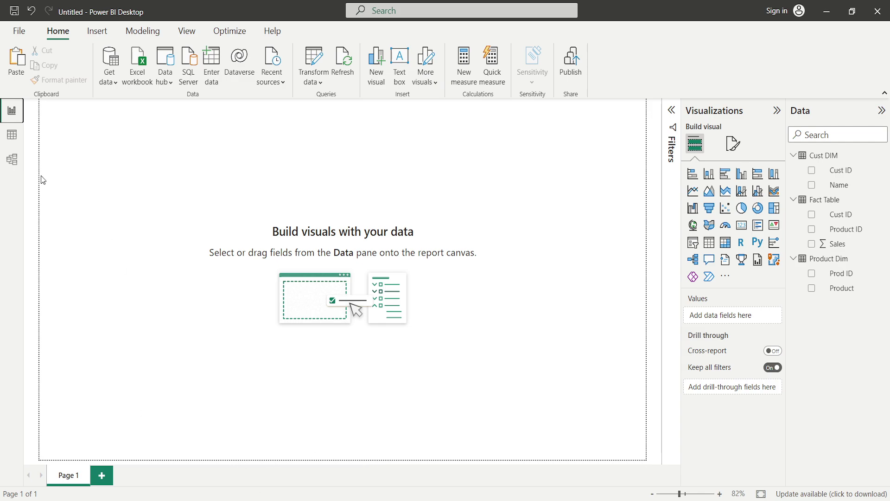
# Examine the model's relationships between Product Dim, Cust DIM and Fact Table, and return to the report page.
pyautogui.click(16, 168)
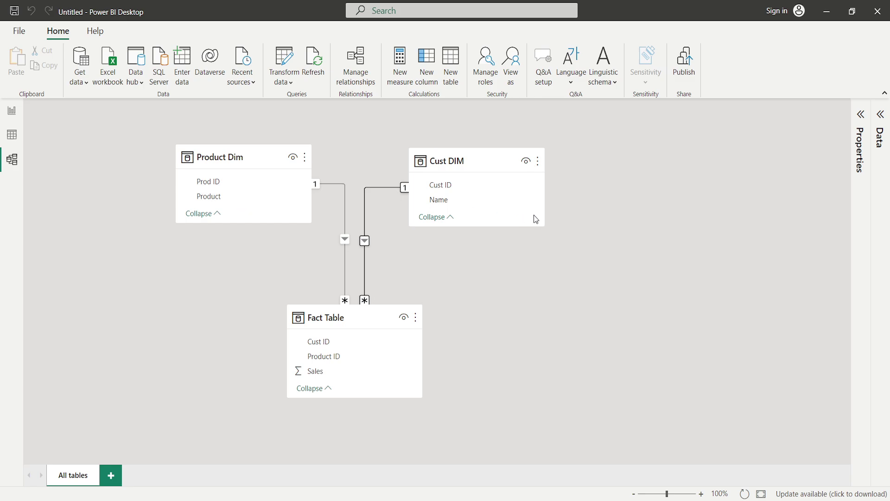
pyautogui.moveTo(487, 166)
pyautogui.moveTo(509, 326)
pyautogui.click(12, 114)
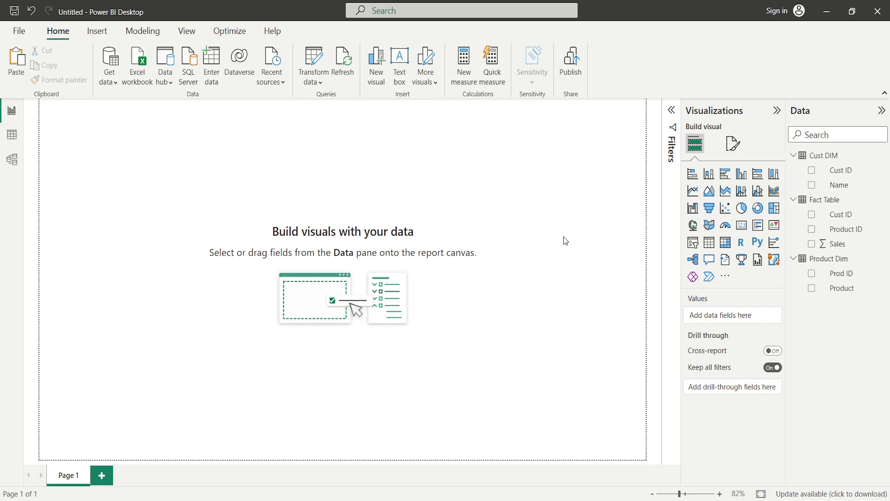
# Add an enlarged stacked bar chart in the page's lower-left area, with Sales on the X-axis and customer Name on the Y-axis.
pyautogui.click(694, 179)
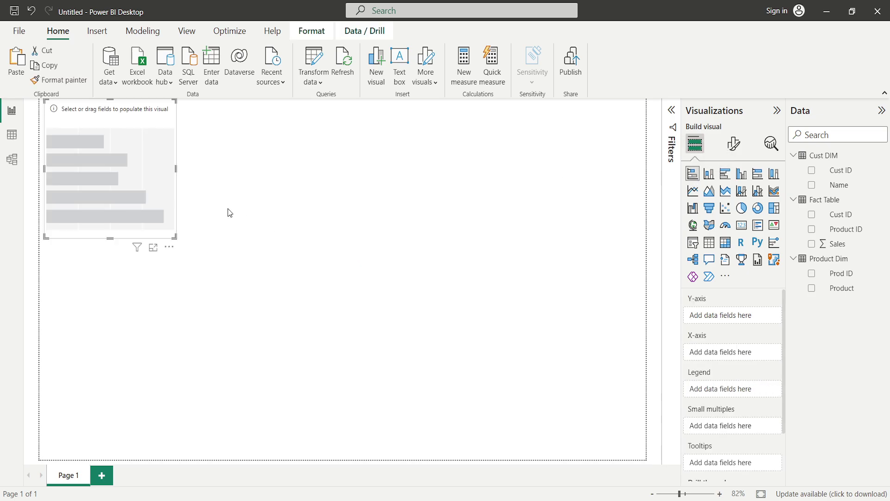
pyautogui.moveTo(161, 198); pyautogui.dragTo(171, 379)
pyautogui.moveTo(185, 419); pyautogui.dragTo(303, 447)
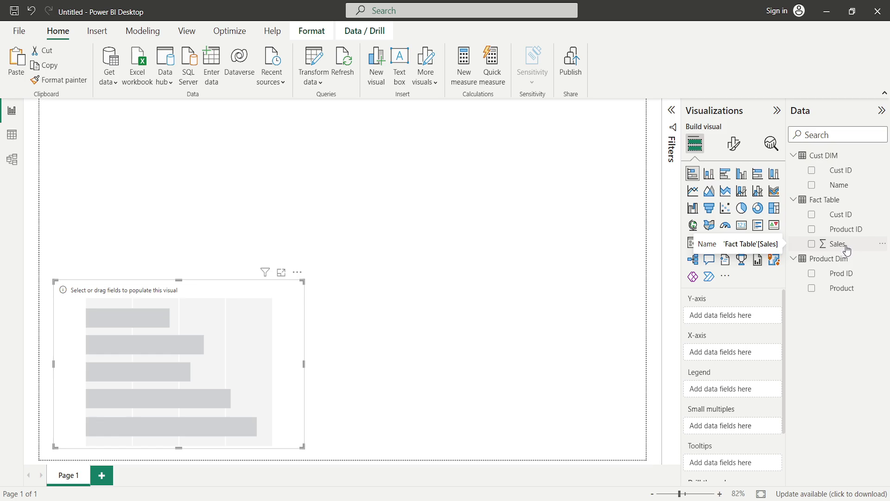
pyautogui.moveTo(846, 250); pyautogui.dragTo(741, 359)
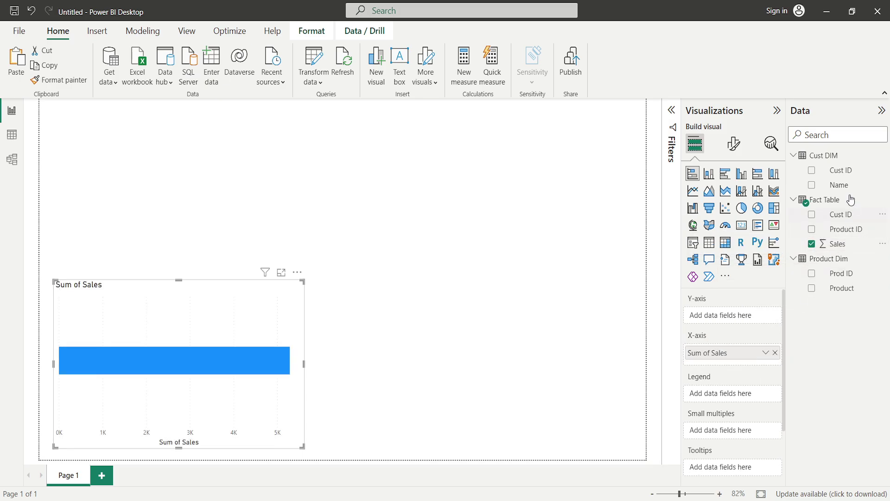
pyautogui.moveTo(851, 192); pyautogui.dragTo(738, 317)
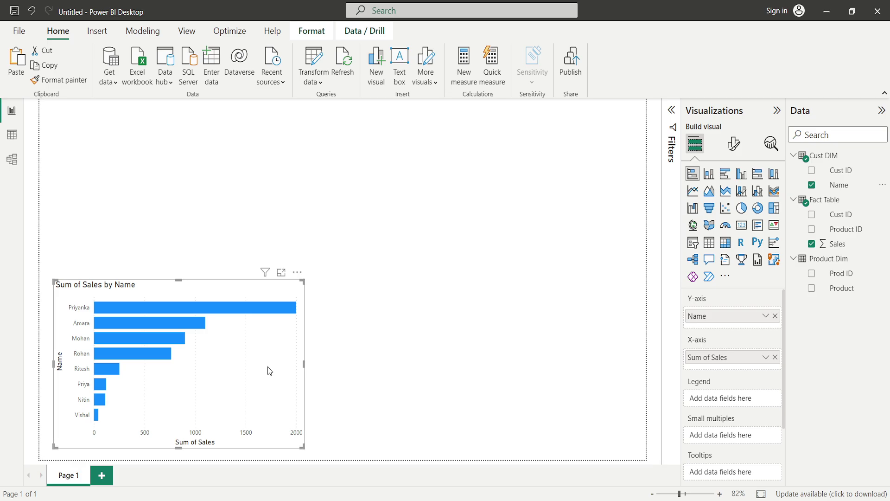
# Turn on data labels for the Sales by Name bar chart and expand their settings.
pyautogui.click(734, 151)
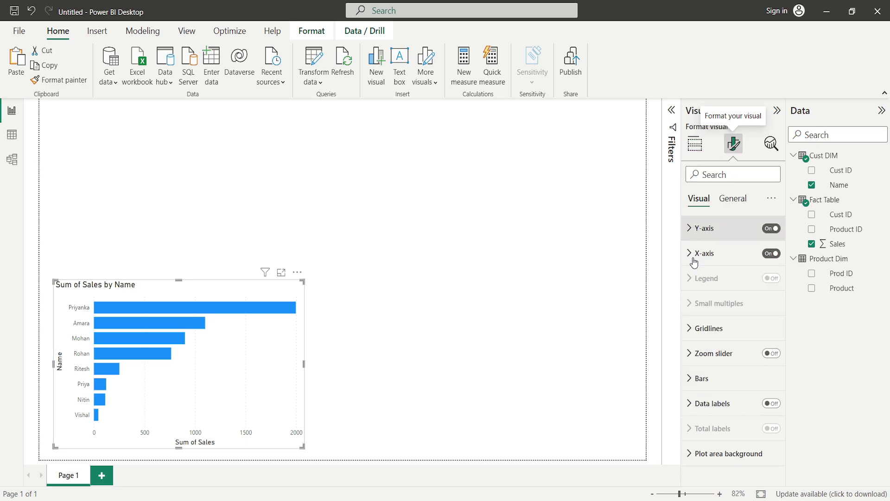
pyautogui.click(773, 406)
pyautogui.click(706, 405)
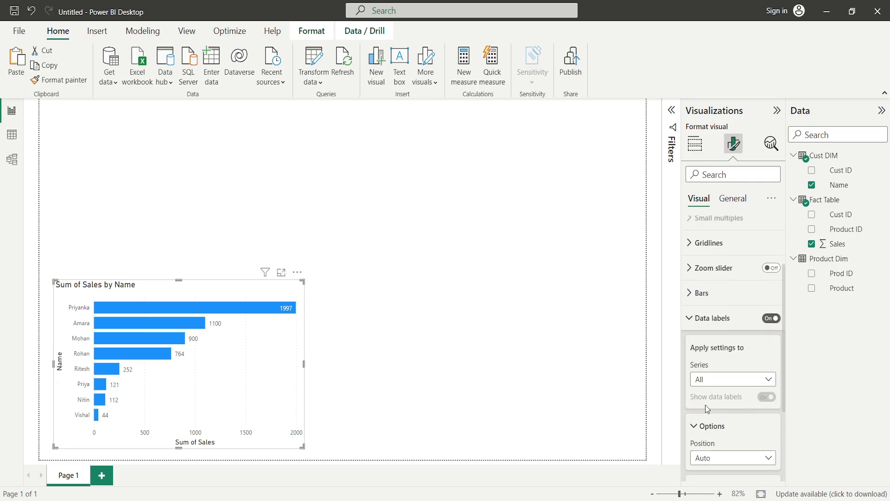
# Format the chart's data label values as bold, black, size 12 text.
pyautogui.scroll(-5, 723, 415)
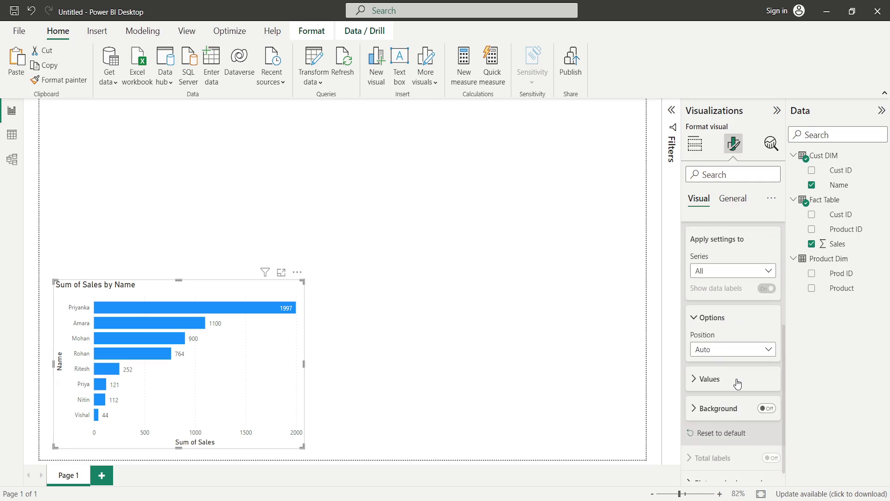
pyautogui.click(736, 379)
pyautogui.scroll(-2, 736, 379)
pyautogui.click(699, 326)
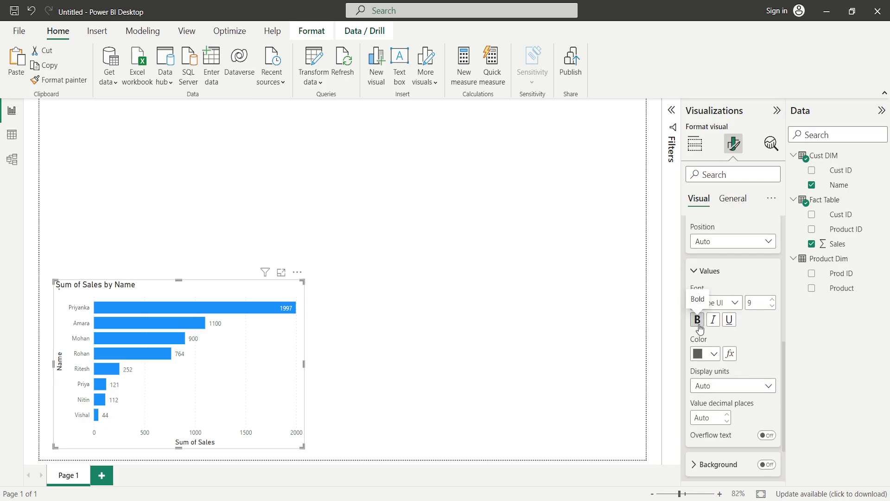
pyautogui.click(715, 355)
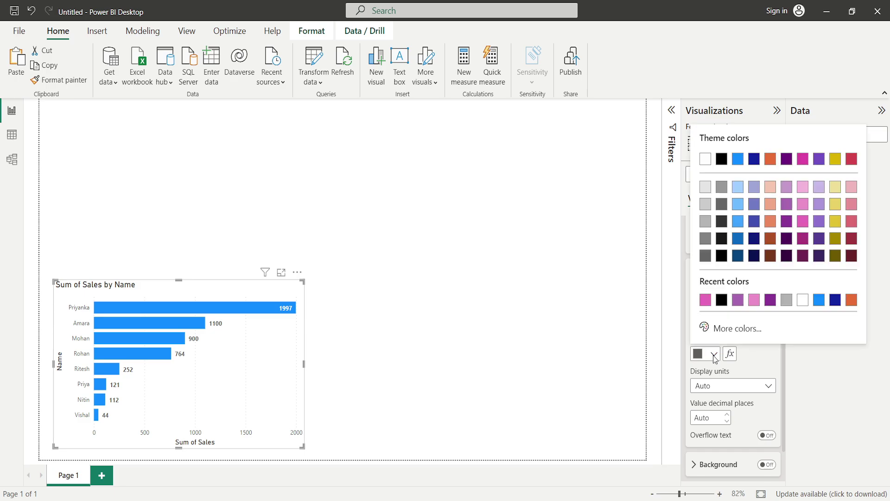
pyautogui.click(722, 303)
pyautogui.click(773, 300)
pyautogui.click(773, 300)
pyautogui.click(773, 300)
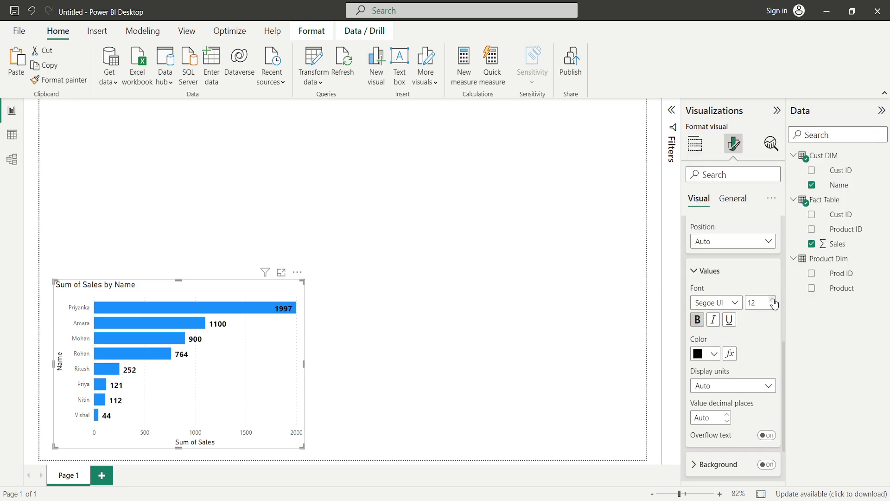
pyautogui.click(718, 271)
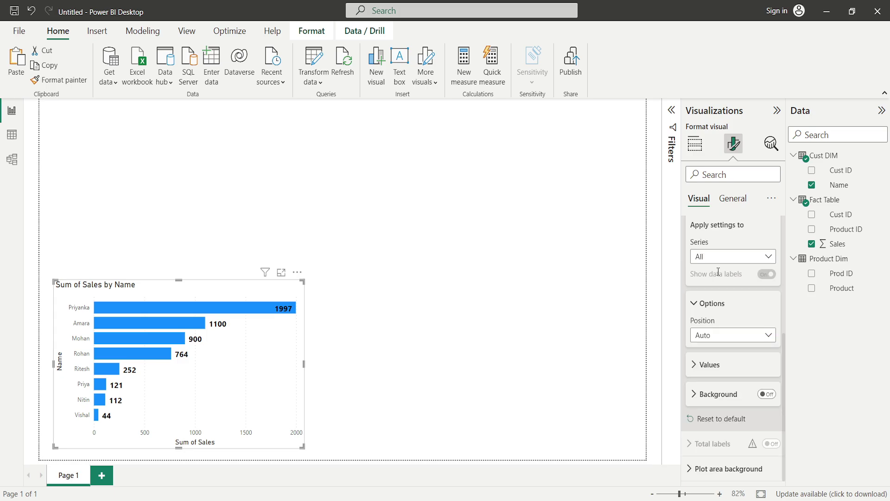
# Set the default colour of the chart's bars to a lighter theme purple.
pyautogui.scroll(3, 735, 270)
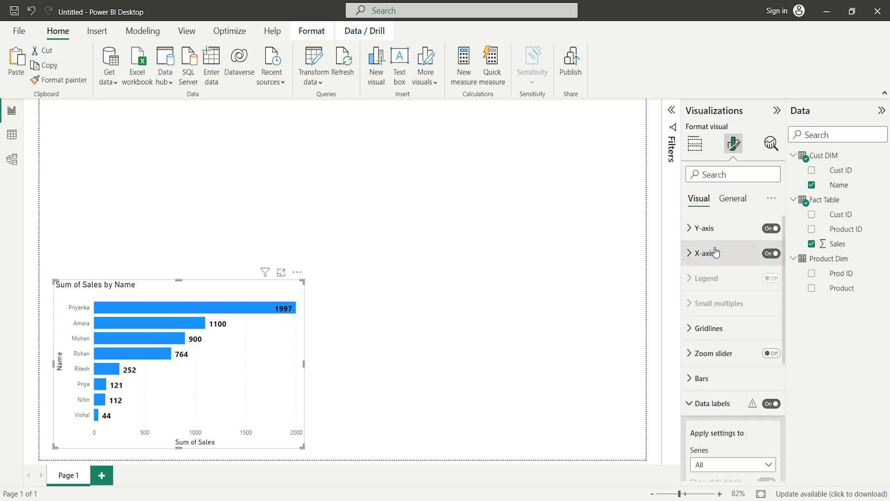
pyautogui.click(720, 375)
pyautogui.scroll(-3, 720, 377)
pyautogui.click(713, 324)
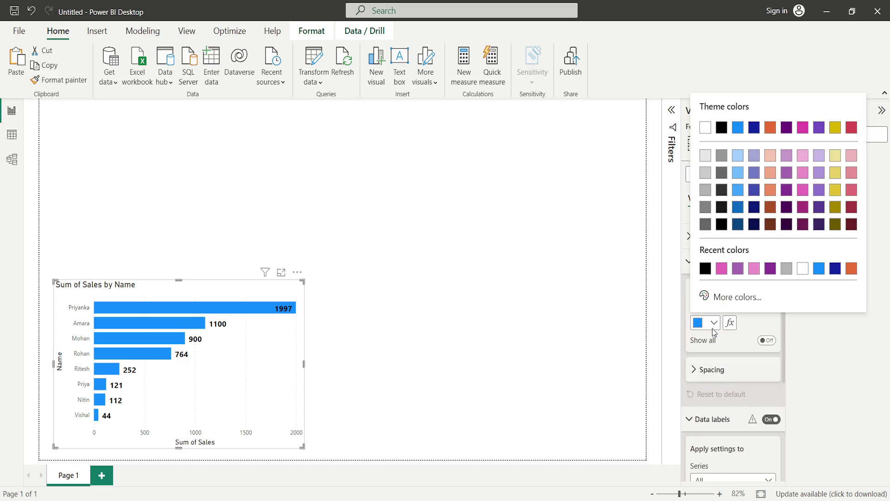
pyautogui.click(787, 172)
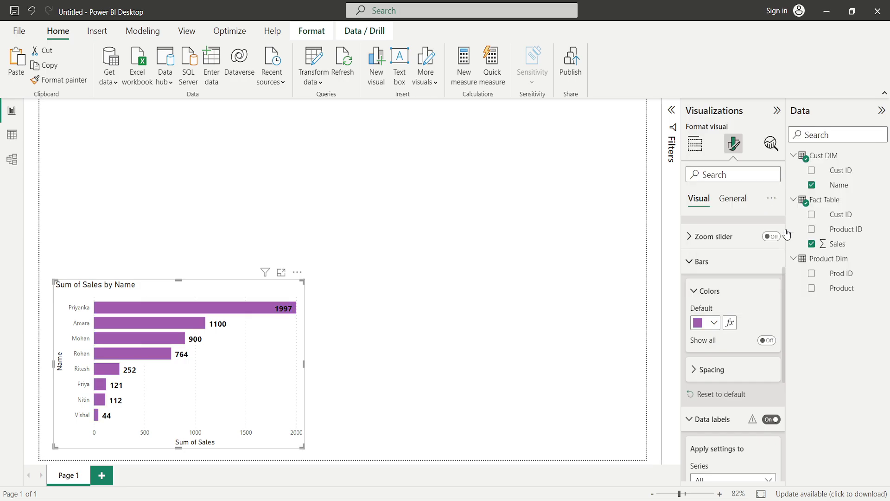
pyautogui.click(701, 262)
# Format the chart's Y-axis values as bold, black, size 14 text.
pyautogui.scroll(3, 722, 235)
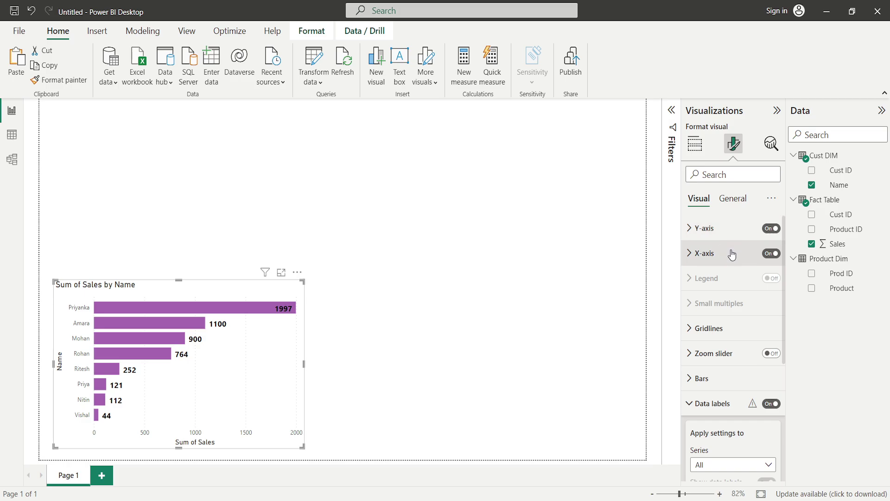
pyautogui.click(701, 229)
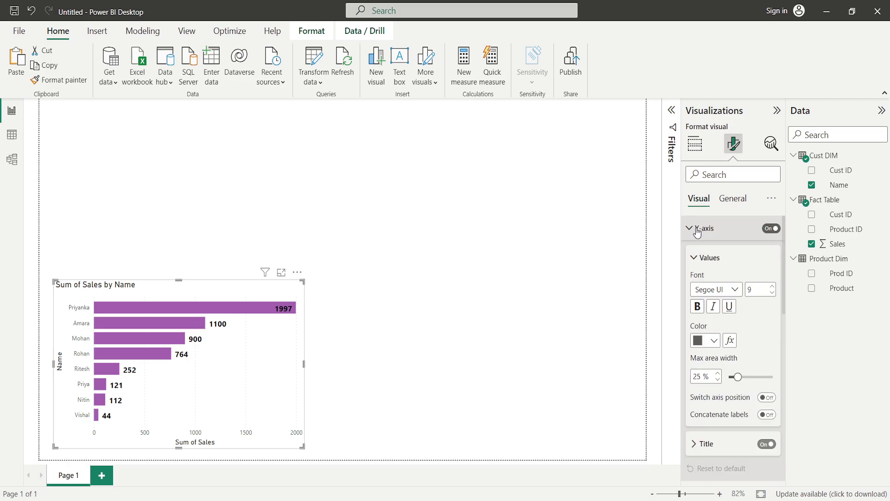
pyautogui.click(698, 307)
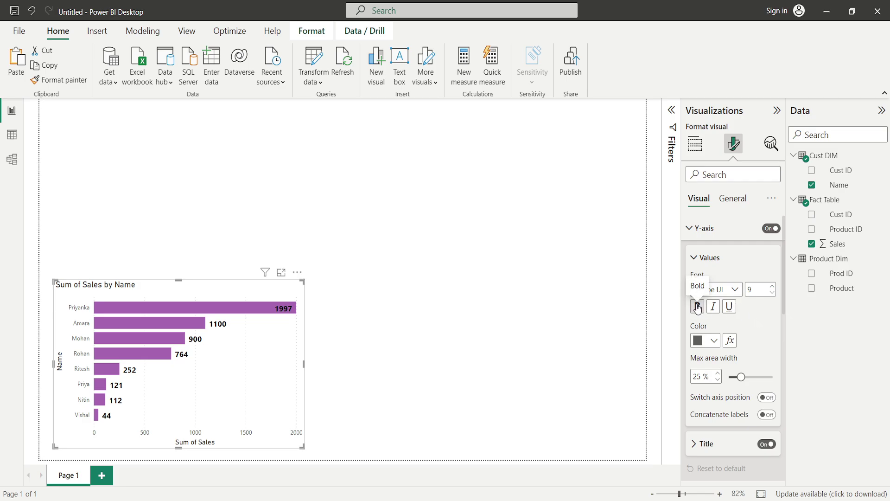
pyautogui.click(717, 341)
pyautogui.click(723, 289)
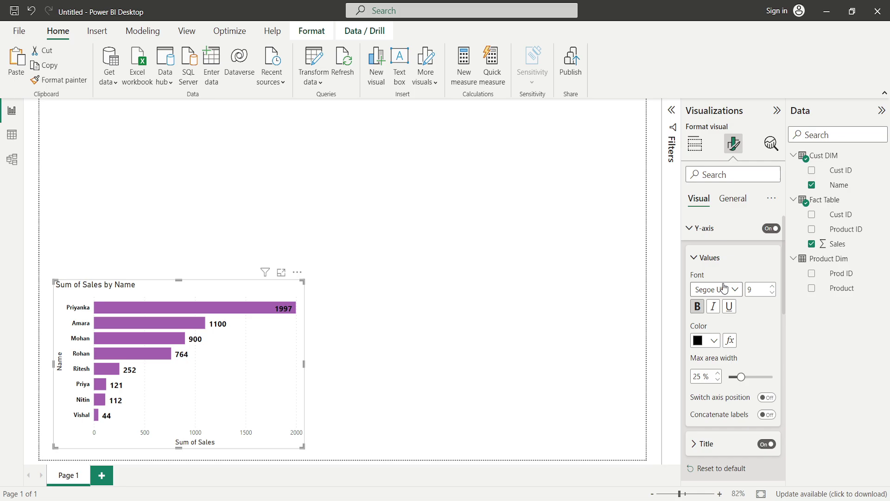
pyautogui.click(773, 287)
pyautogui.click(772, 286)
pyautogui.click(773, 286)
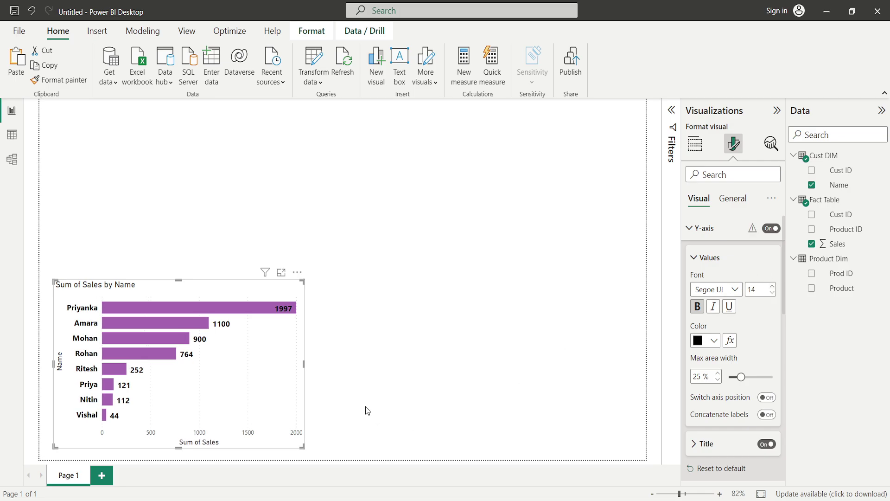
pyautogui.click(703, 228)
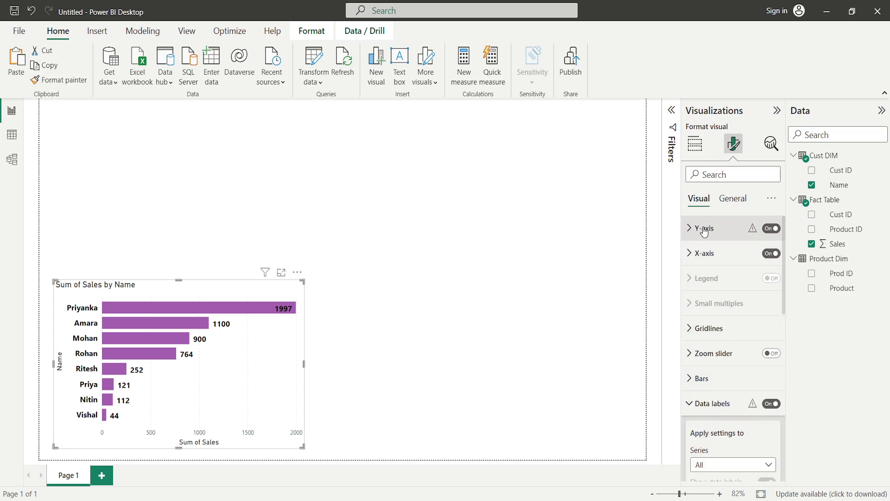
# Turn off the chart's vertical gridlines.
pyautogui.click(737, 340)
pyautogui.scroll(-2, 734, 332)
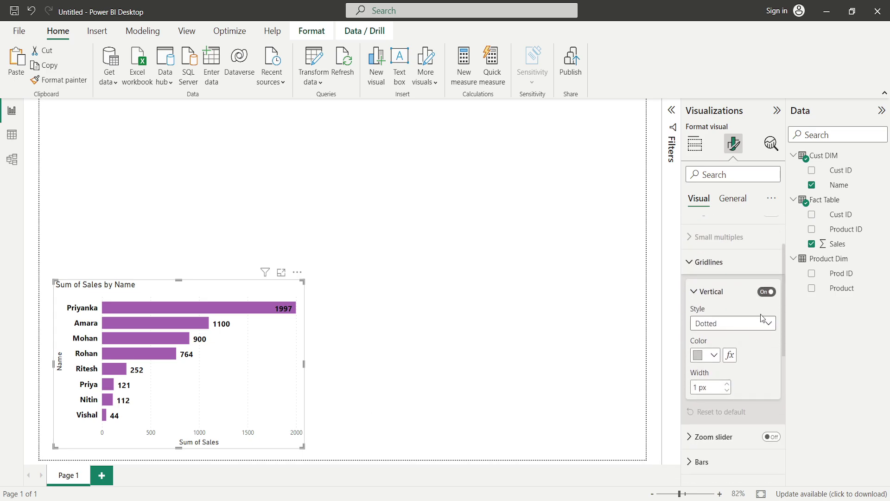
pyautogui.click(766, 292)
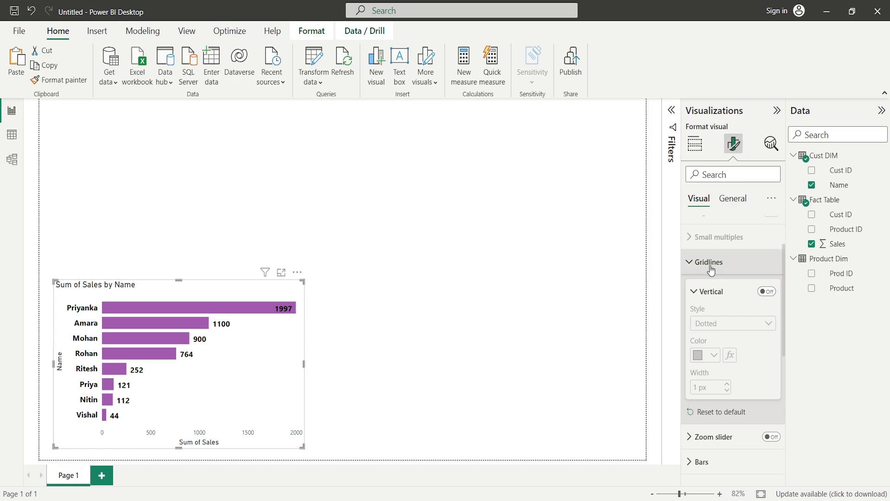
pyautogui.click(712, 269)
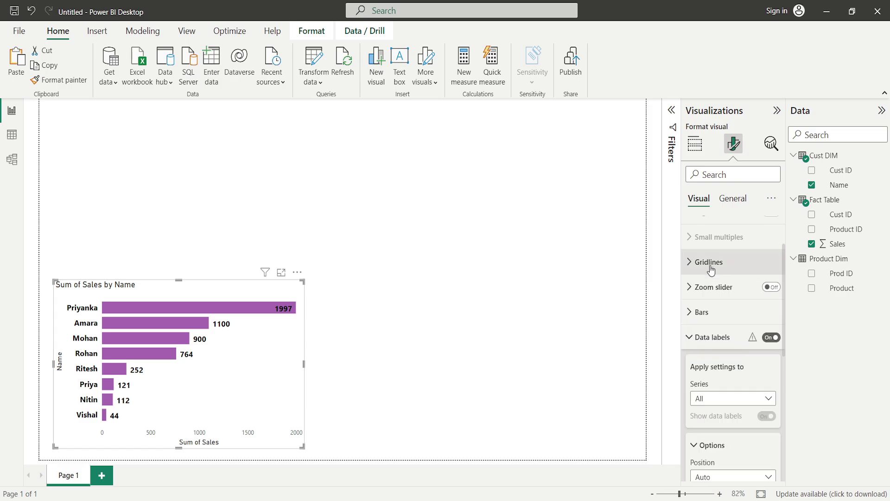
# Turn on the visual border in the bar chart's effects.
pyautogui.click(738, 202)
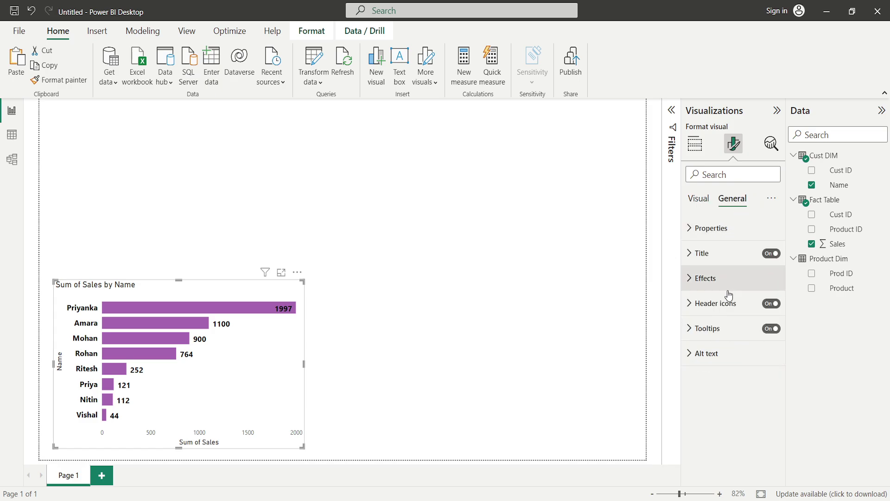
pyautogui.click(717, 279)
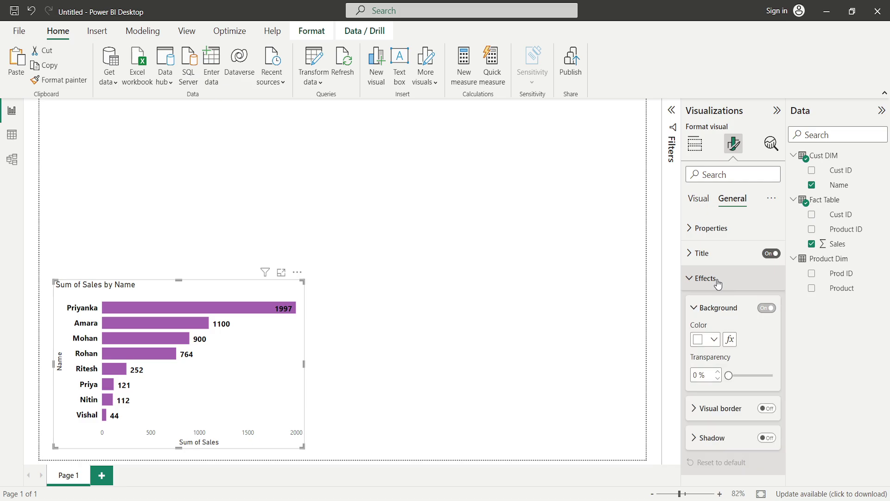
pyautogui.click(764, 410)
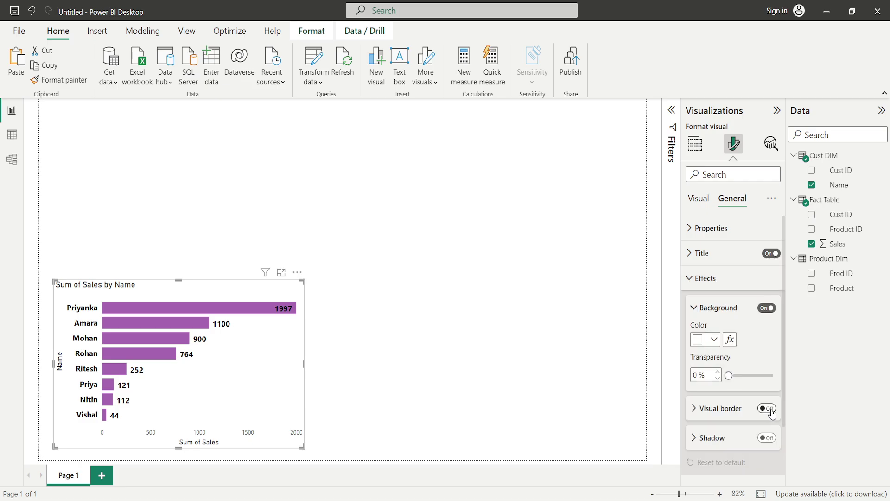
pyautogui.click(425, 407)
# Duplicate the bar chart into the page's lower-right area and replace Name with Product on the copy's Y-axis.
pyautogui.click(269, 388)
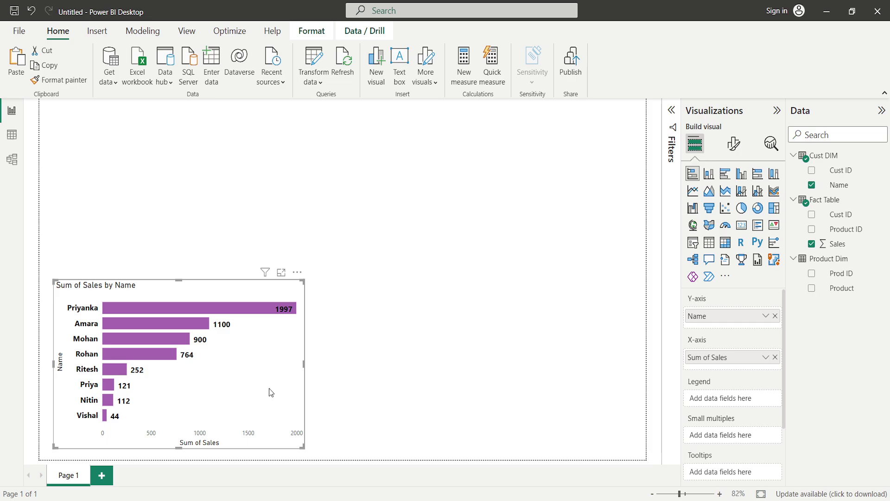
pyautogui.hotkey('ctrl', 'v')
pyautogui.moveTo(269, 389); pyautogui.dragTo(592, 382)
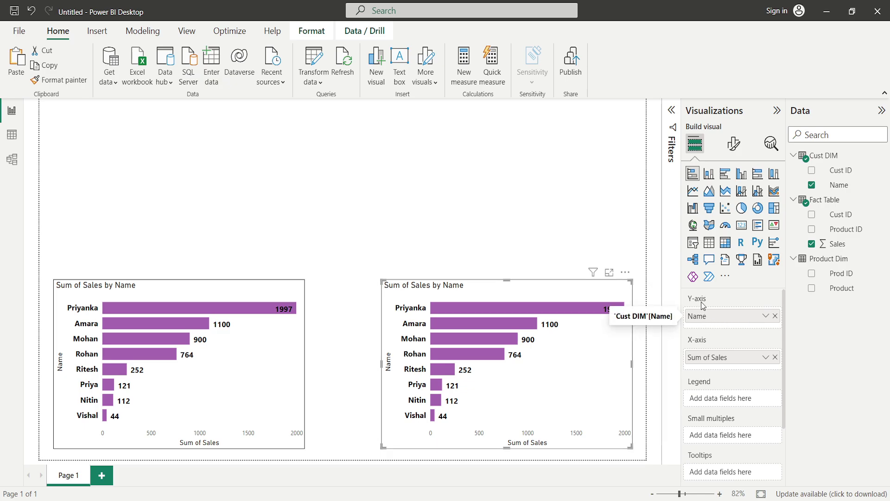
pyautogui.click(775, 317)
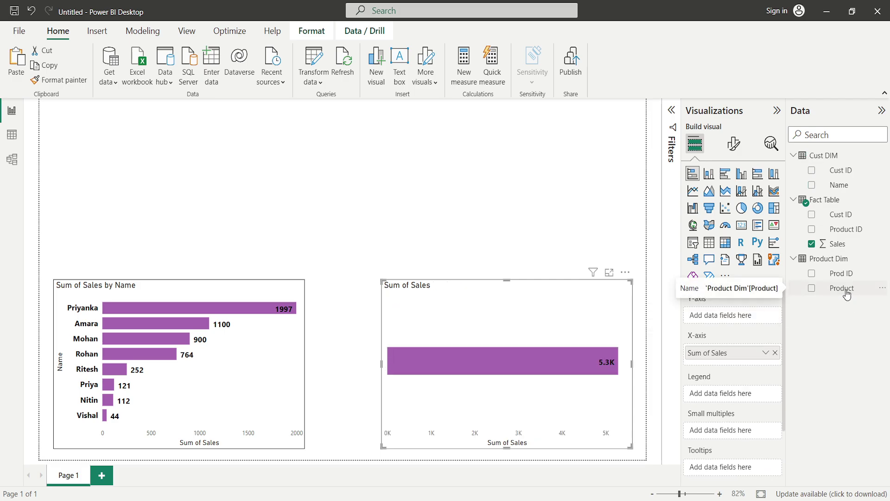
pyautogui.moveTo(847, 293); pyautogui.dragTo(741, 323)
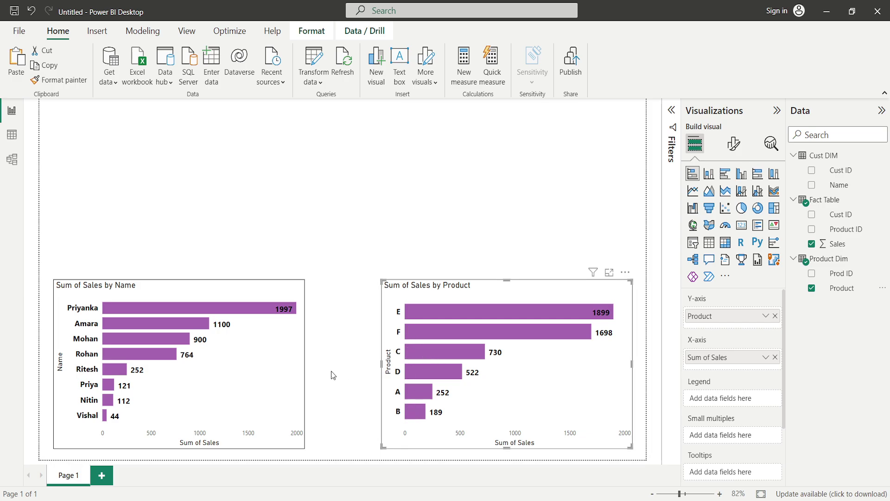
# Add an empty slicer above the Sales by Name chart, match its width to the chart, and reduce its height.
pyautogui.click(361, 198)
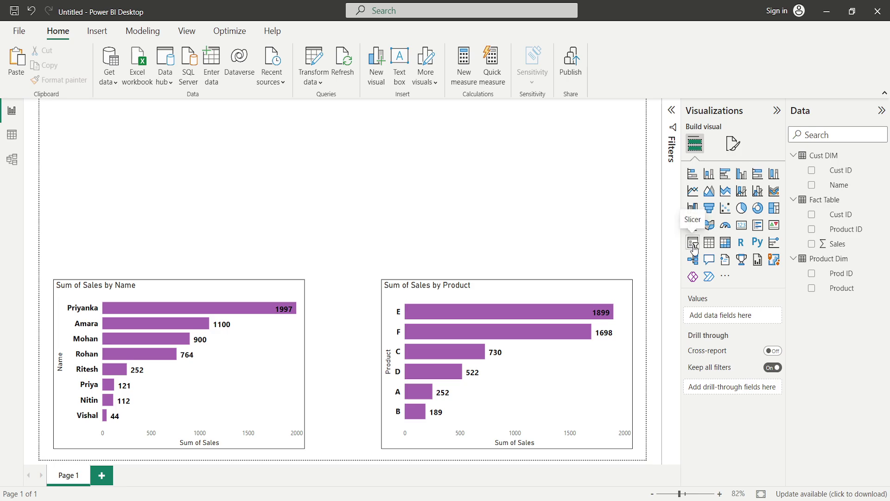
pyautogui.click(693, 242)
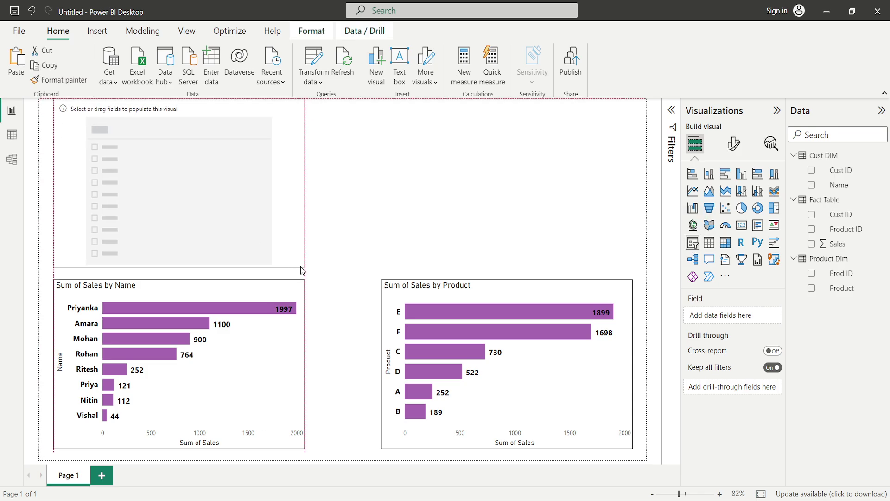
pyautogui.moveTo(179, 267); pyautogui.dragTo(179, 238)
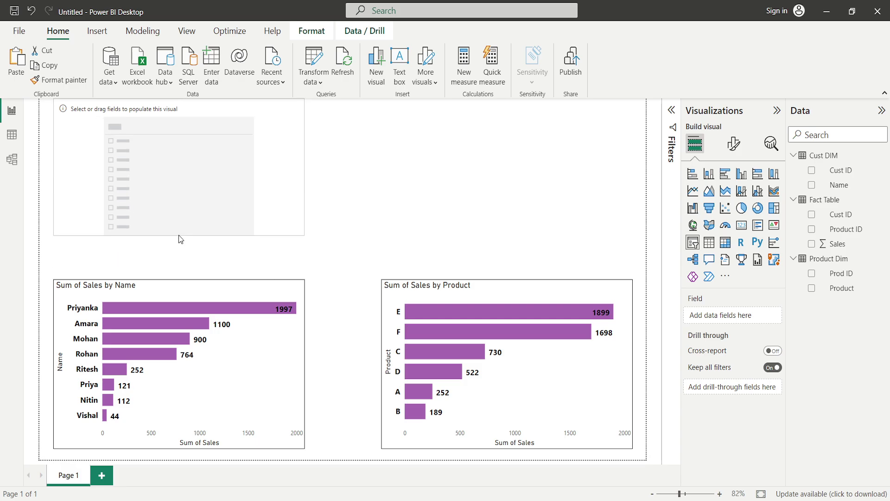
# Move the empty slicer down toward the Sales by Name chart and populate it with the Name field from Cust DIM.
pyautogui.moveTo(188, 200); pyautogui.dragTo(190, 219)
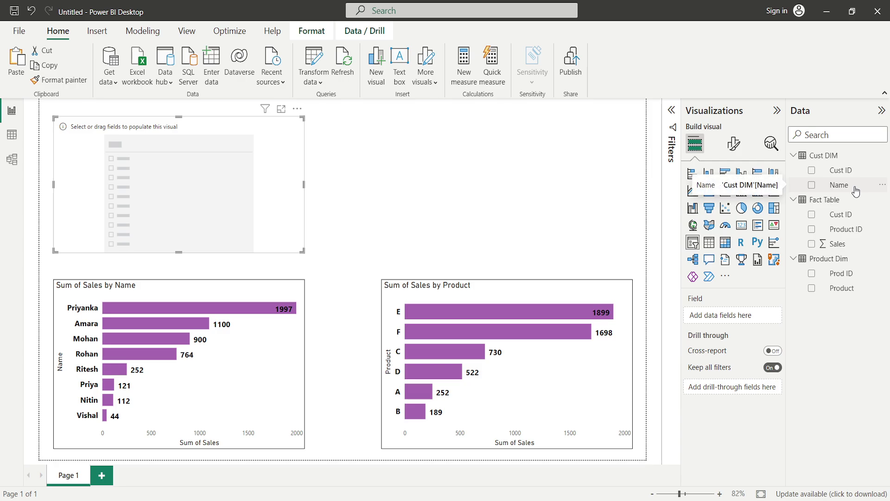
pyautogui.moveTo(855, 190); pyautogui.dragTo(714, 317)
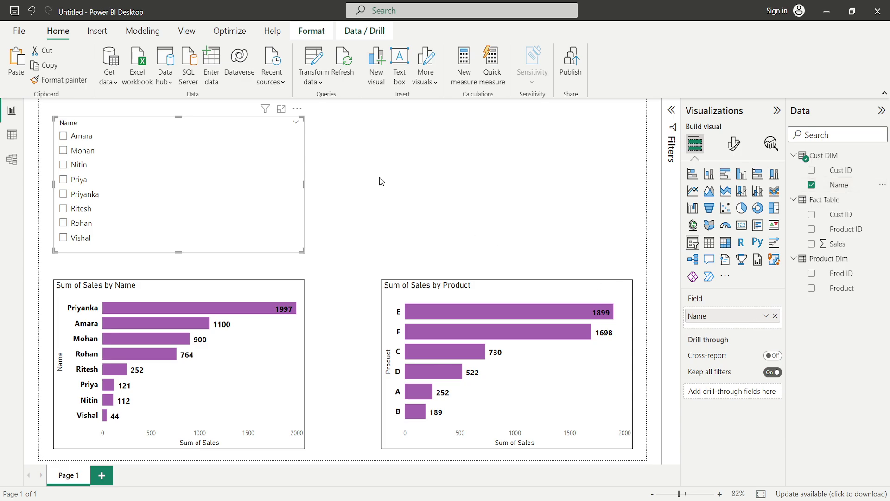
# Turn on the visual border in the Name slicer's effects.
pyautogui.click(734, 145)
pyautogui.click(739, 206)
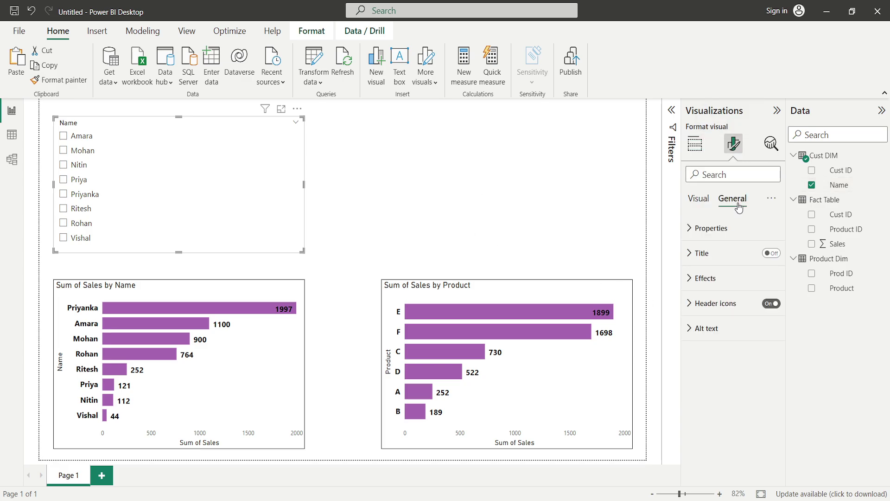
pyautogui.click(718, 278)
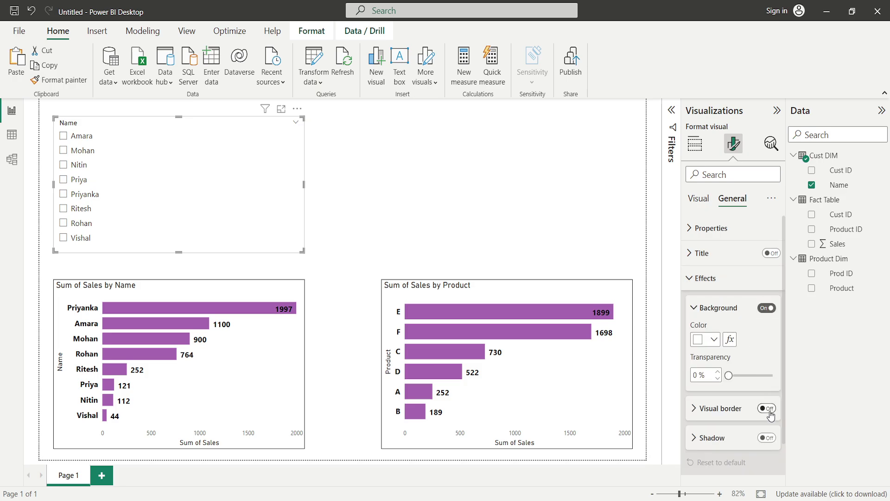
pyautogui.click(414, 180)
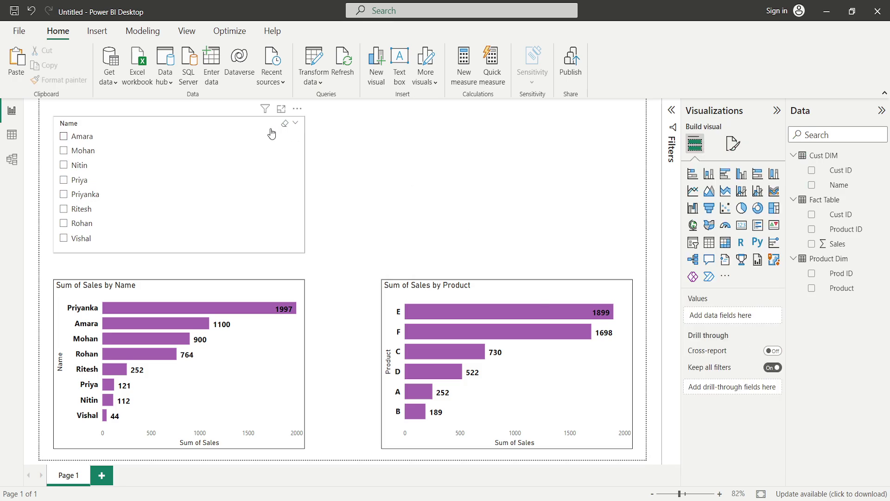
# Duplicate the Name slicer above the Sales by Product chart and replace the copy's field with Product from Product Dim.
pyautogui.click(232, 123)
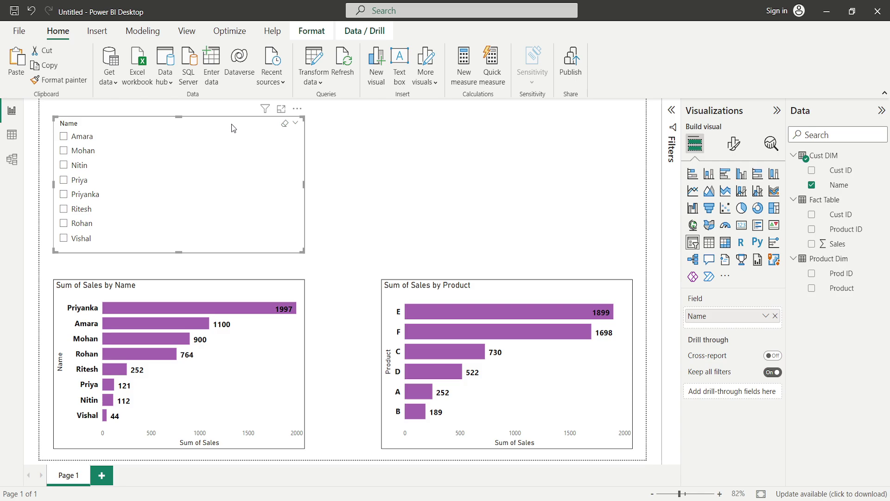
pyautogui.hotkey('ctrl', 'c')
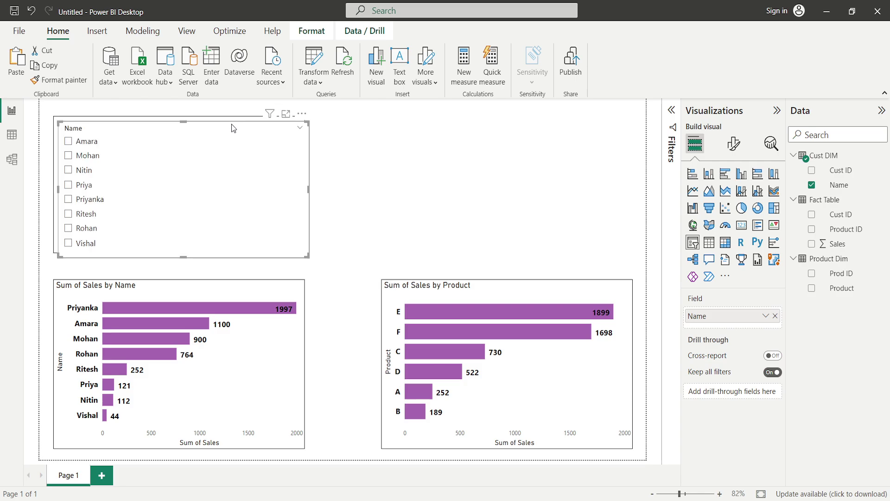
pyautogui.hotkey('ctrl', 'v')
pyautogui.moveTo(479, 130); pyautogui.dragTo(557, 124)
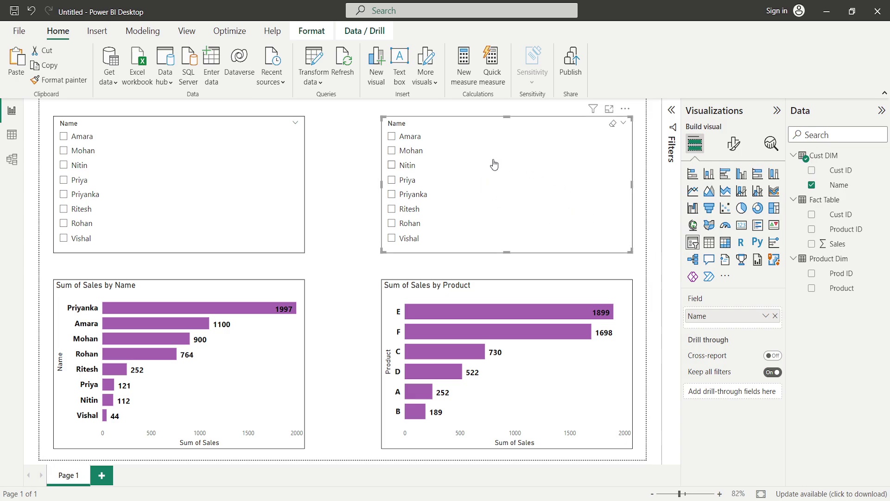
pyautogui.click(775, 316)
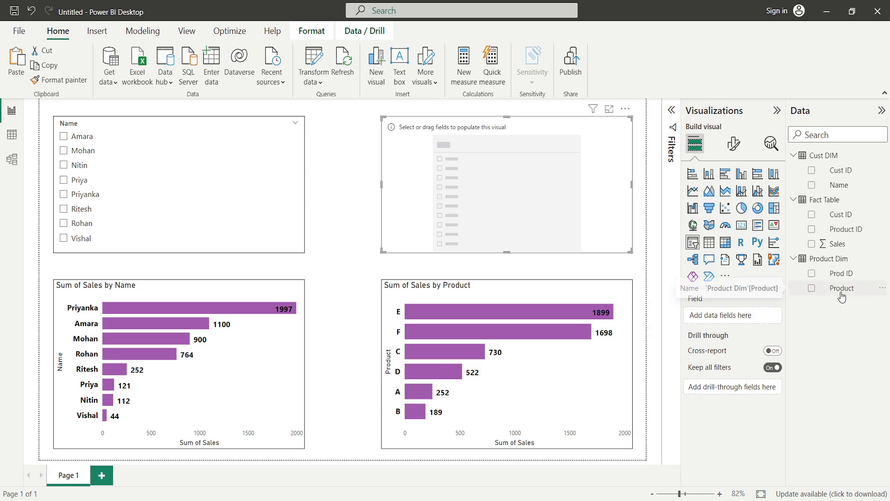
pyautogui.moveTo(843, 297); pyautogui.dragTo(735, 326)
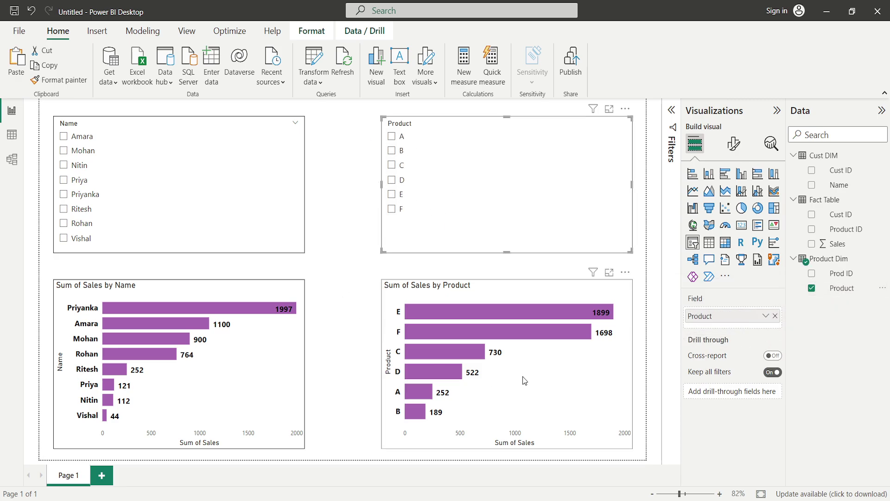
# Change the bar color of the Sum of Sales by Product chart to pink.
pyautogui.click(566, 390)
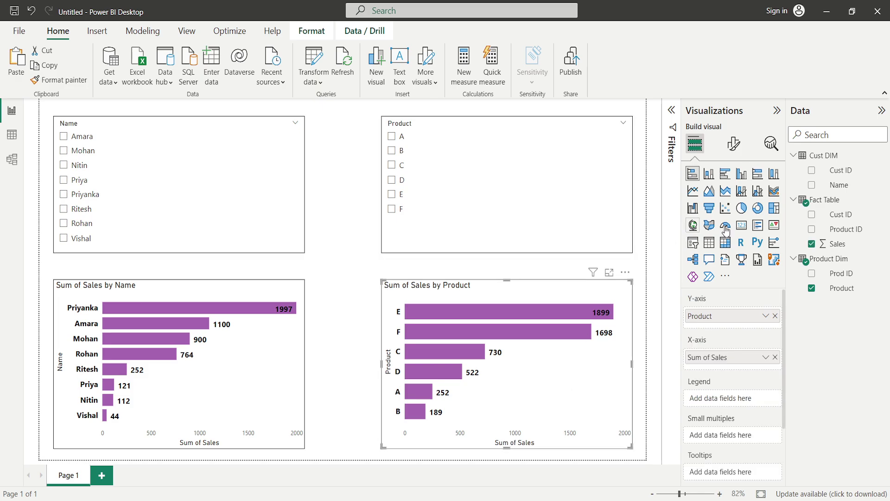
pyautogui.click(734, 145)
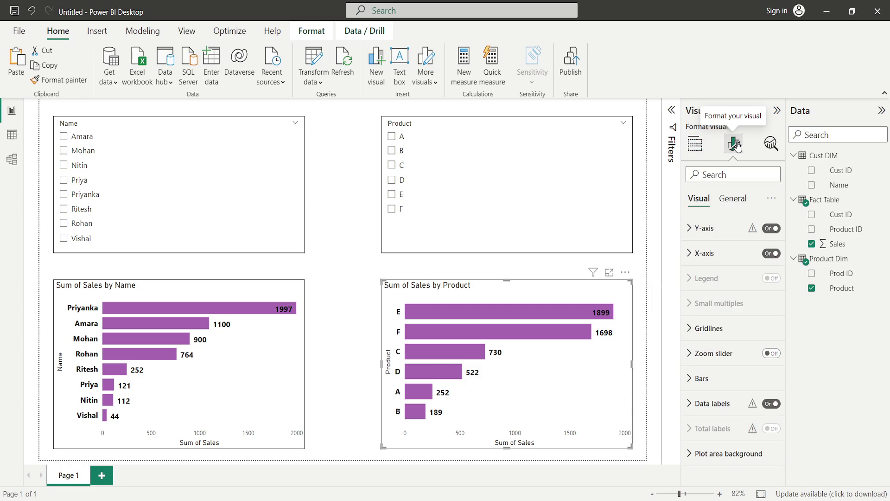
pyautogui.click(729, 379)
pyautogui.scroll(-2, 729, 381)
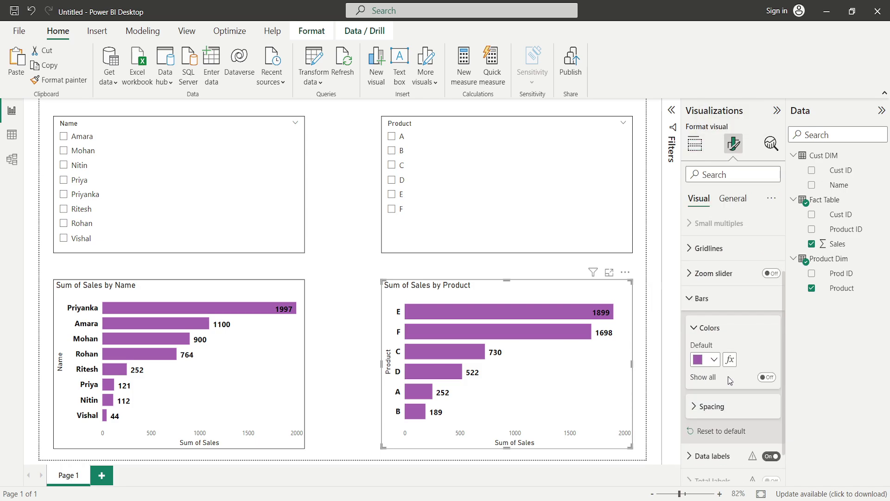
pyautogui.click(709, 362)
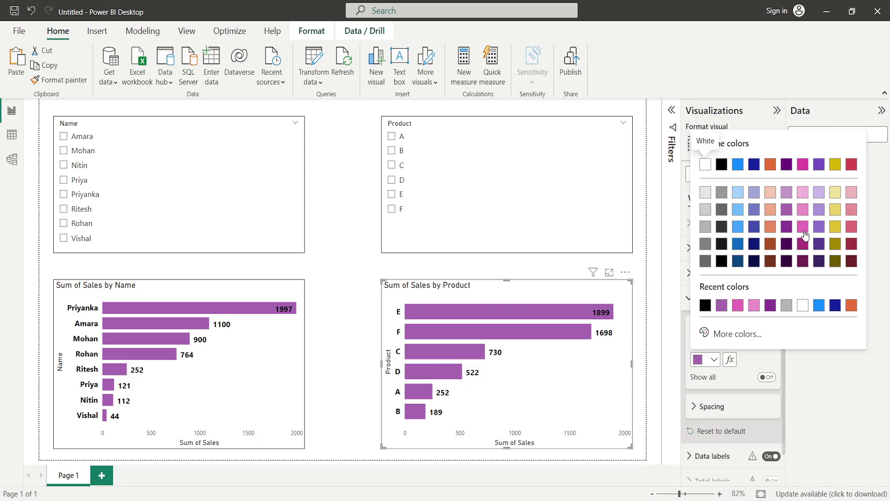
pyautogui.click(805, 232)
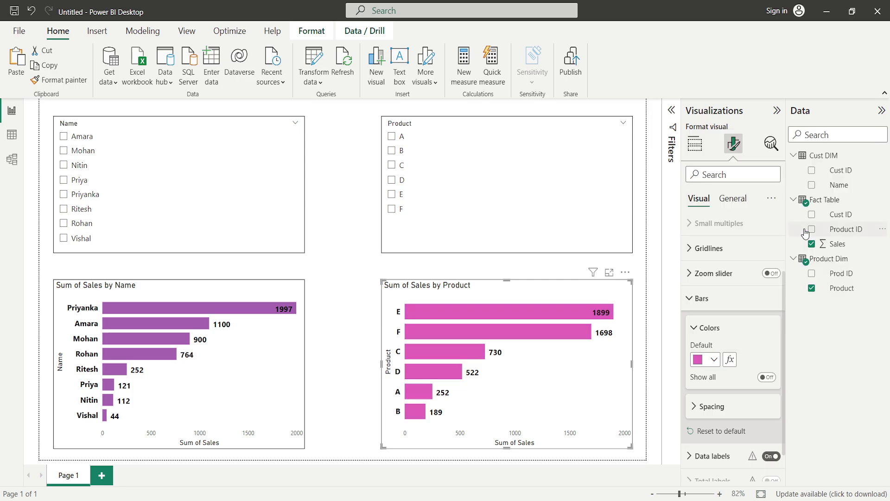
pyautogui.click(335, 205)
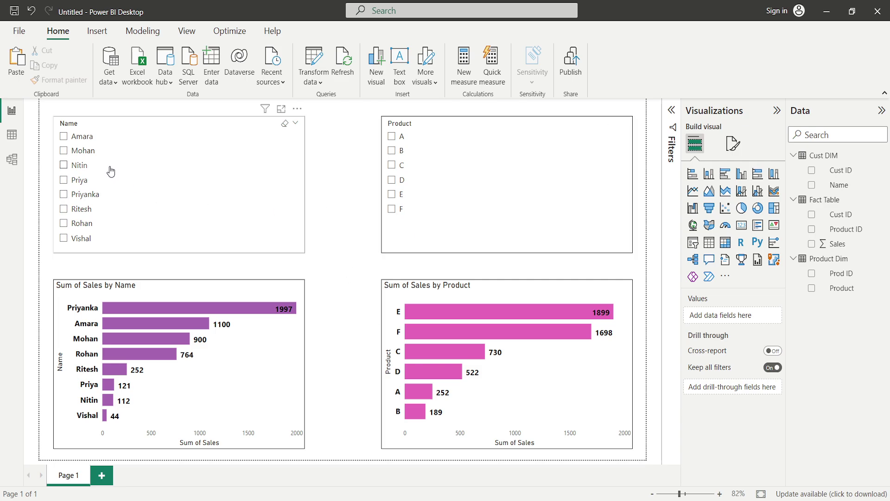
# Test the Name slicer with its fourth customer, checking the table relationships in the model view before clearing the selection.
pyautogui.click(63, 184)
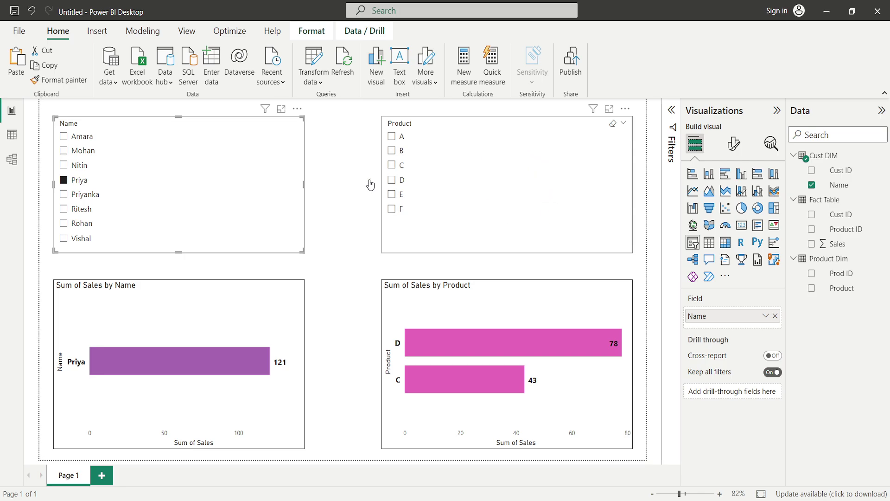
pyautogui.click(12, 163)
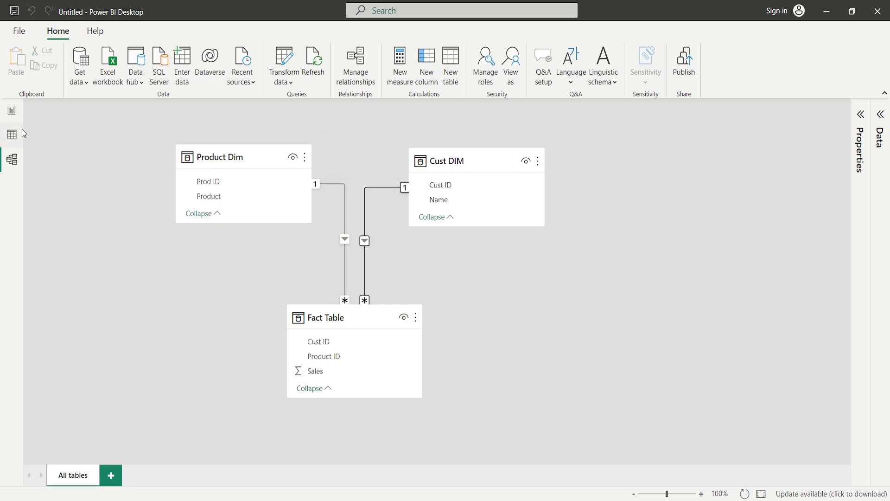
pyautogui.click(13, 111)
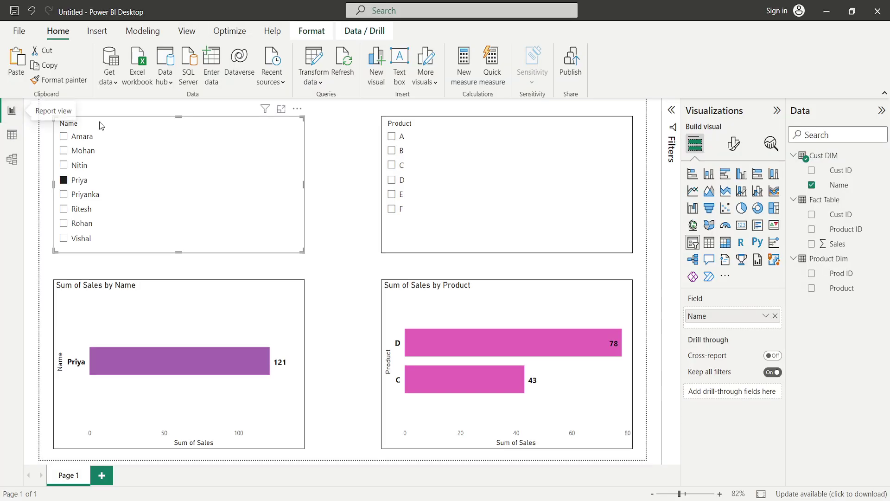
pyautogui.click(285, 124)
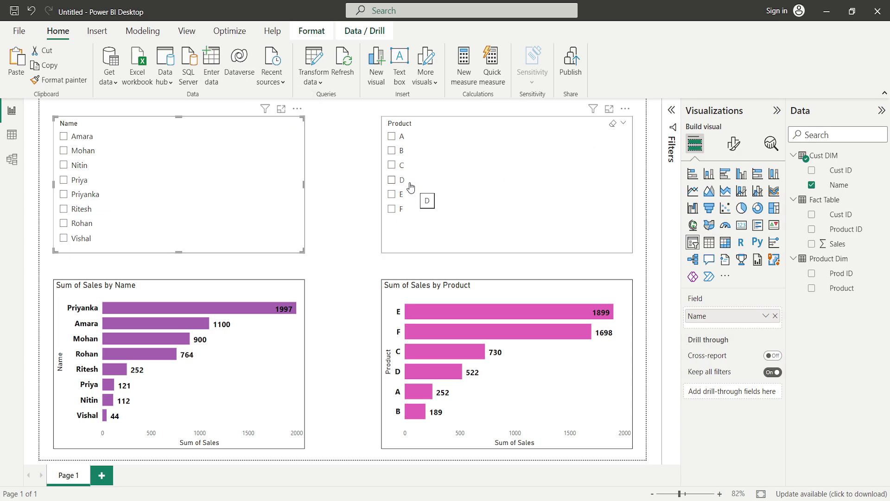
# Filter the report by product F and examine the cross filter direction options of the relationship between Fact Table and Product Dim.
pyautogui.click(394, 212)
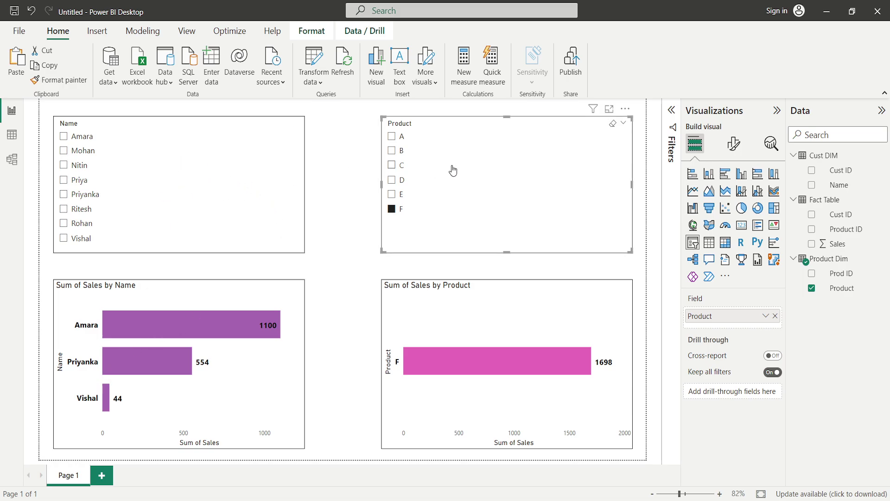
pyautogui.click(11, 162)
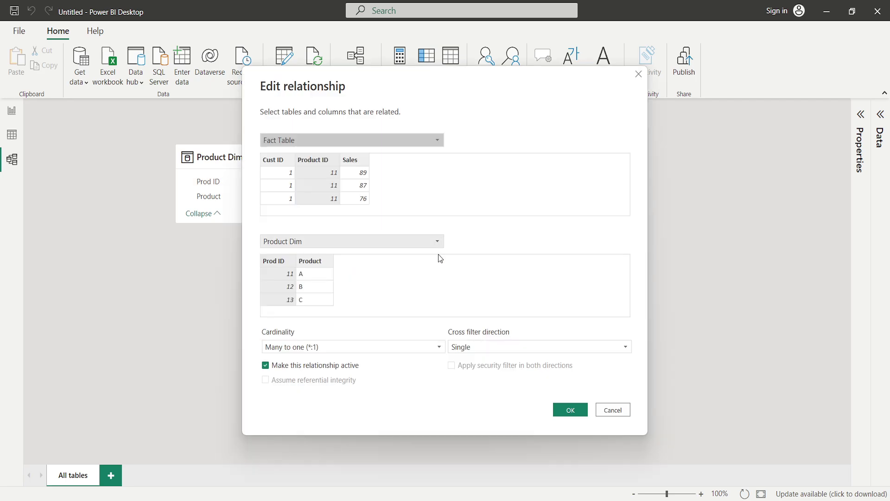
pyautogui.click(581, 348)
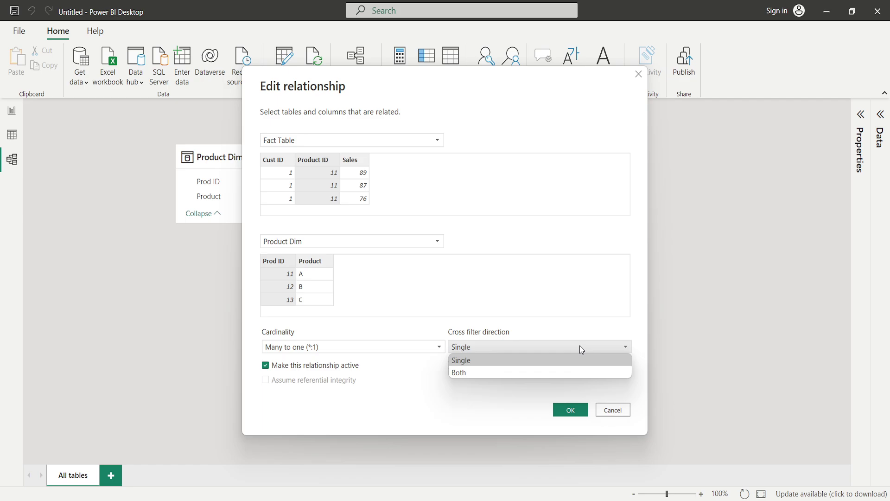
pyautogui.click(544, 359)
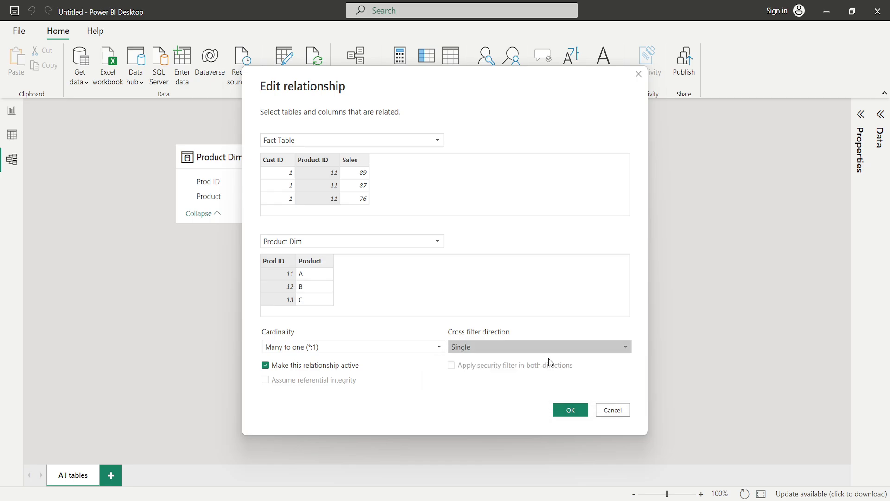
pyautogui.click(609, 411)
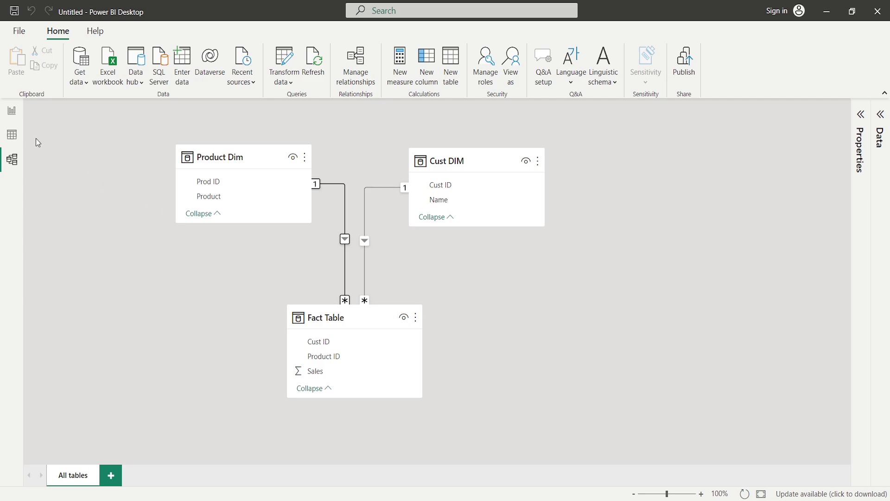
# Return to the report page and clear the Product slicer's selection.
pyautogui.click(13, 111)
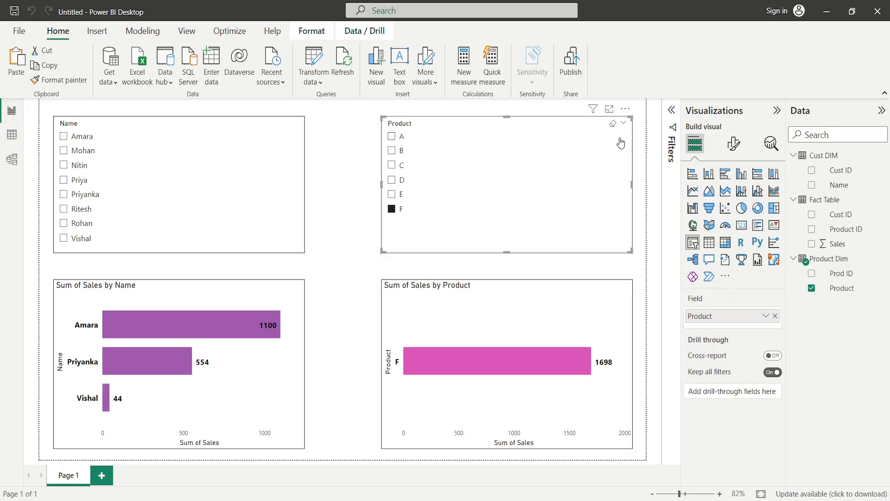
pyautogui.click(613, 123)
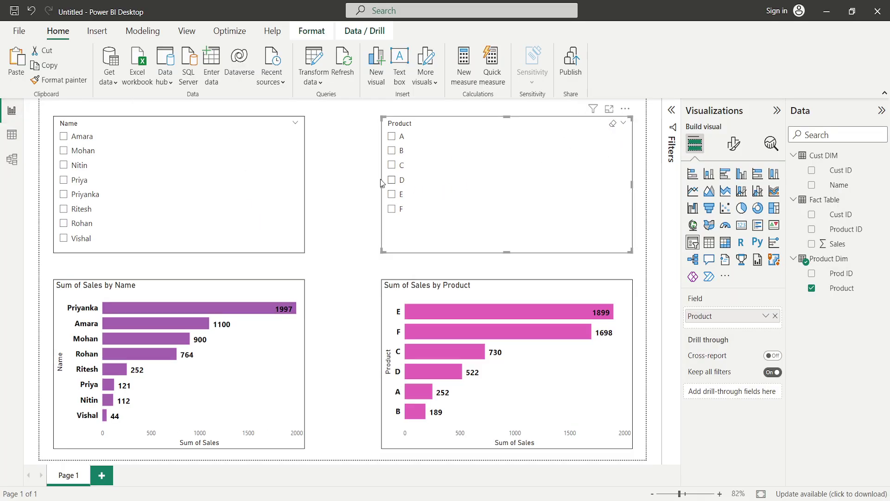
pyautogui.click(342, 189)
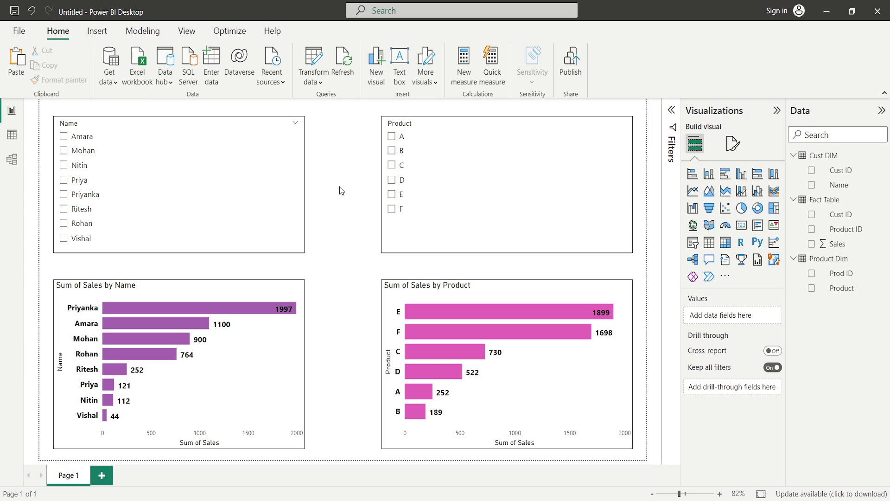
# Create a new measure in Fact Table with the formula Measure = SUM('Fact Table'[Sales]).
pyautogui.rightClick(836, 205)
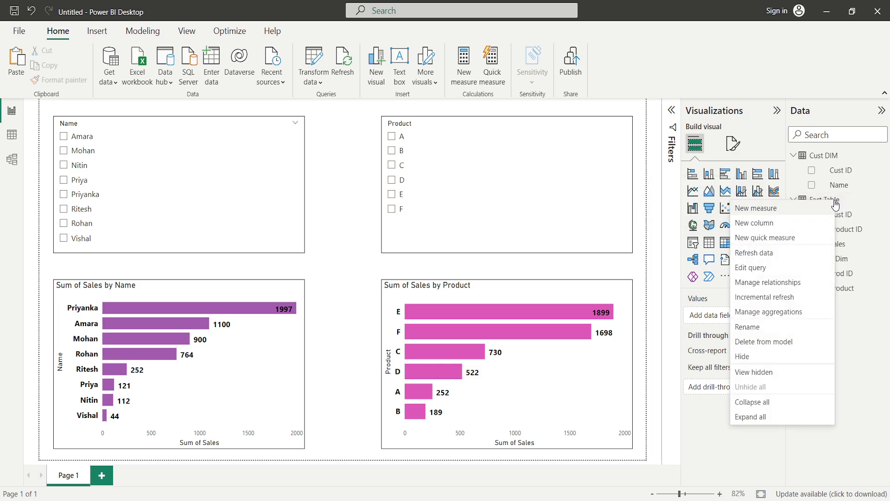
pyautogui.click(801, 212)
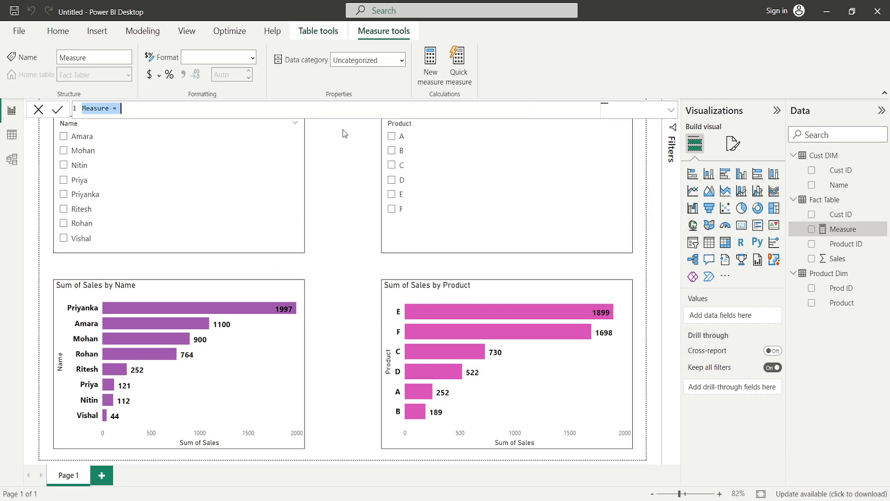
pyautogui.click(298, 111)
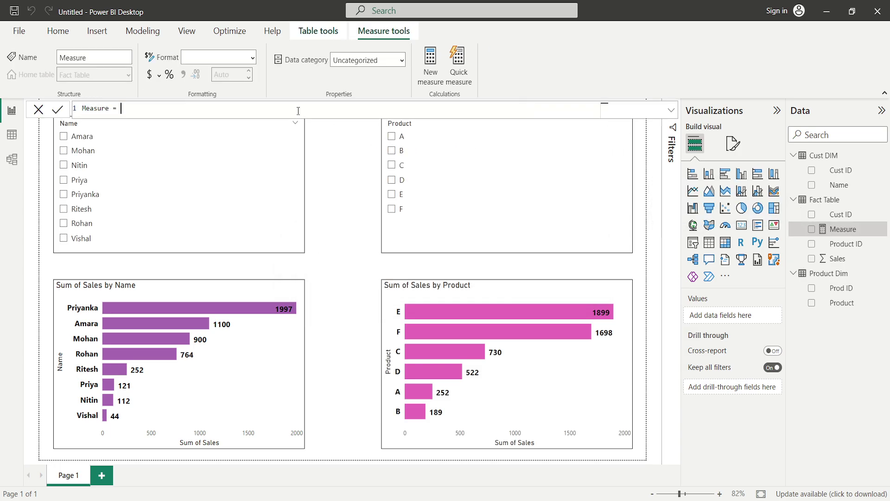
pyautogui.write('sum')
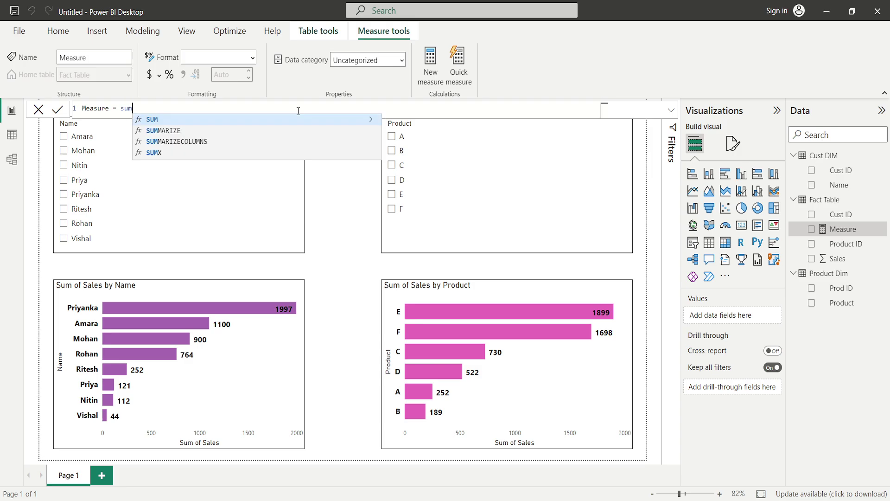
pyautogui.press('Tab')
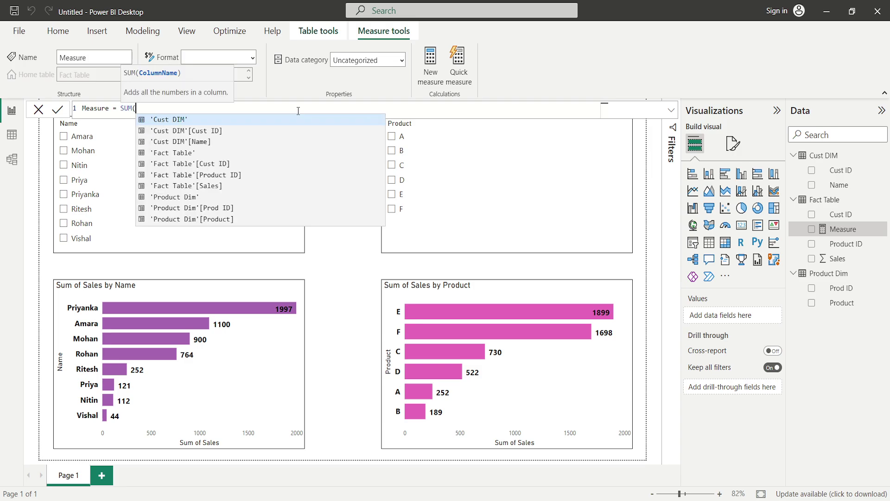
pyautogui.click(248, 191)
pyautogui.write(')')
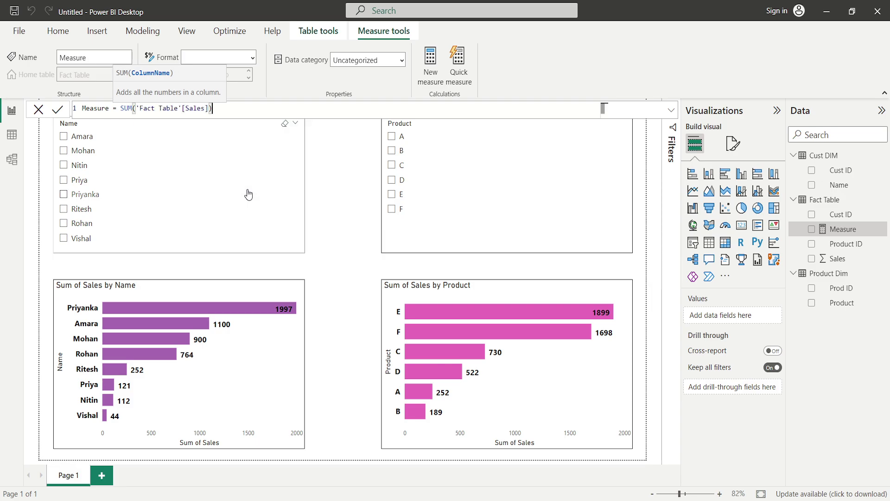
pyautogui.press('Return')
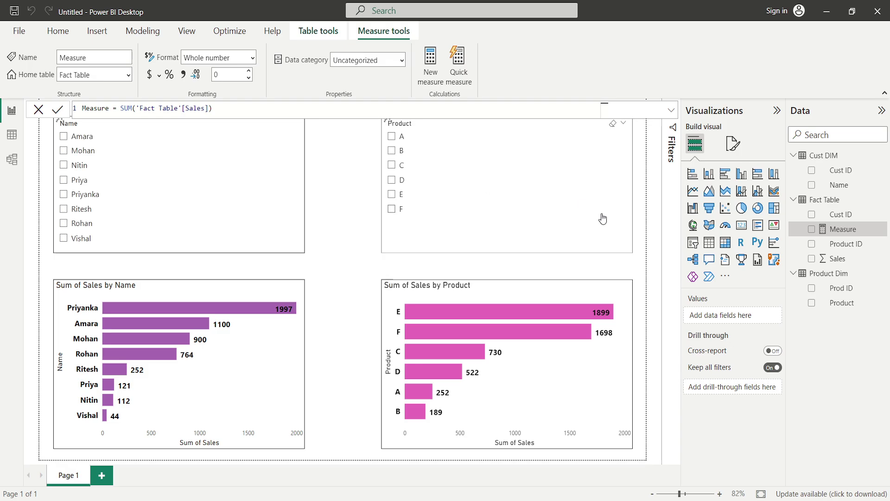
# Add Measure as a visual-level filter on the Product slicer and apply the condition is greater than 0.
pyautogui.click(339, 205)
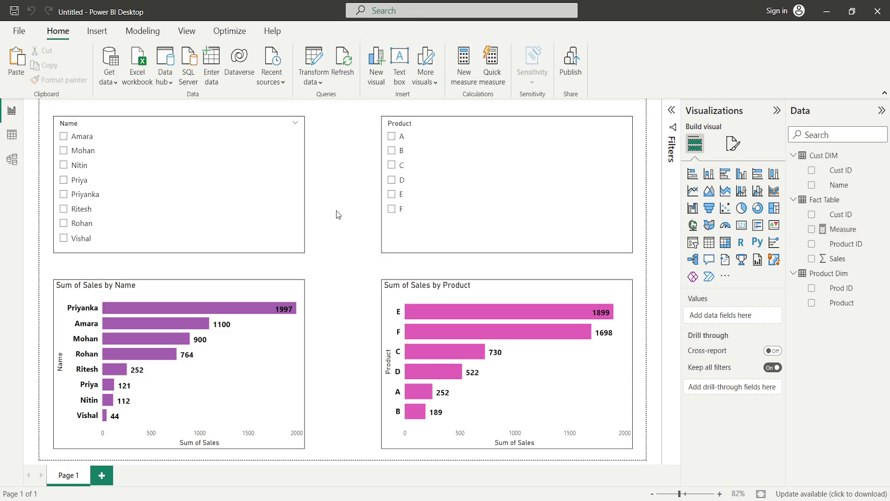
pyautogui.click(437, 239)
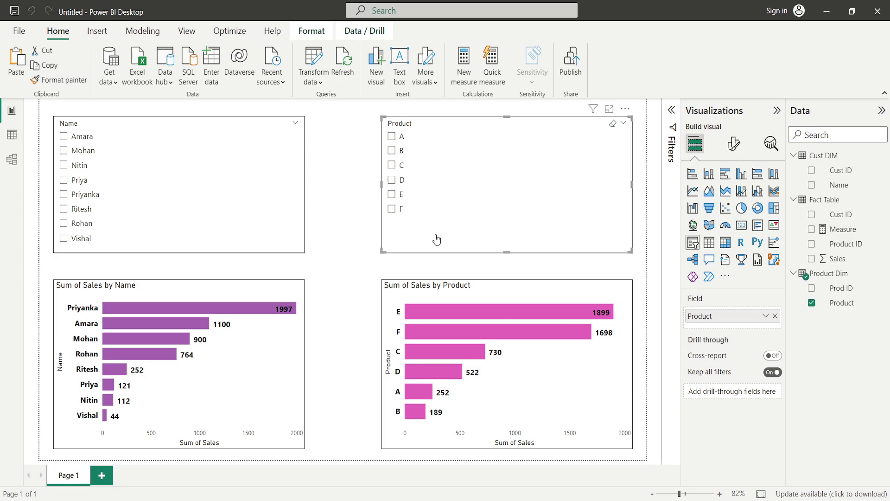
pyautogui.click(673, 112)
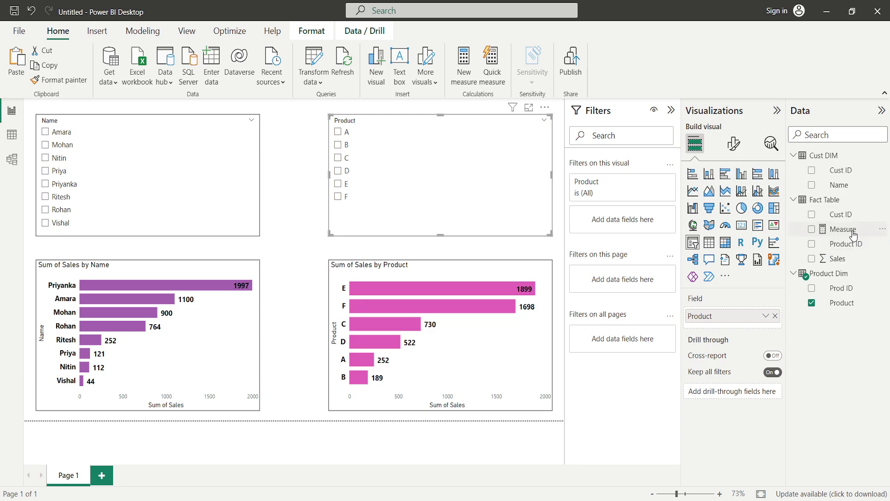
pyautogui.moveTo(854, 234); pyautogui.dragTo(638, 226)
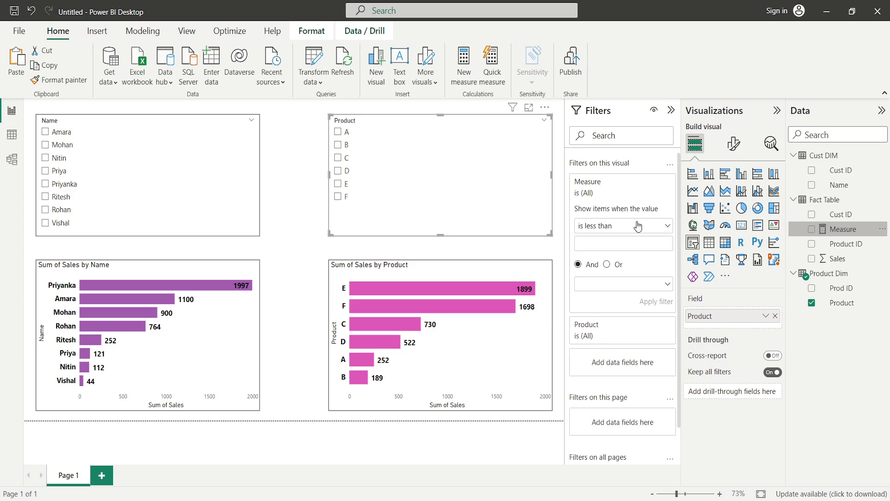
pyautogui.click(665, 227)
pyautogui.click(614, 274)
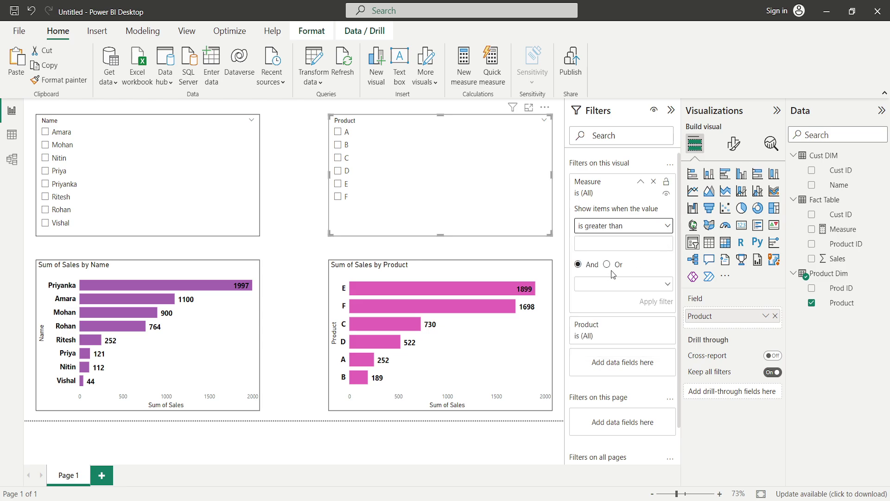
pyautogui.click(622, 243)
pyautogui.write('0')
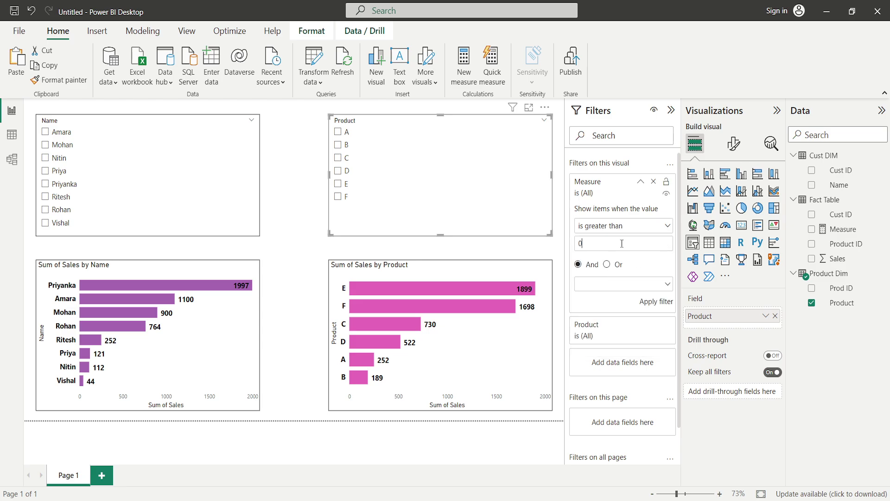
pyautogui.click(659, 304)
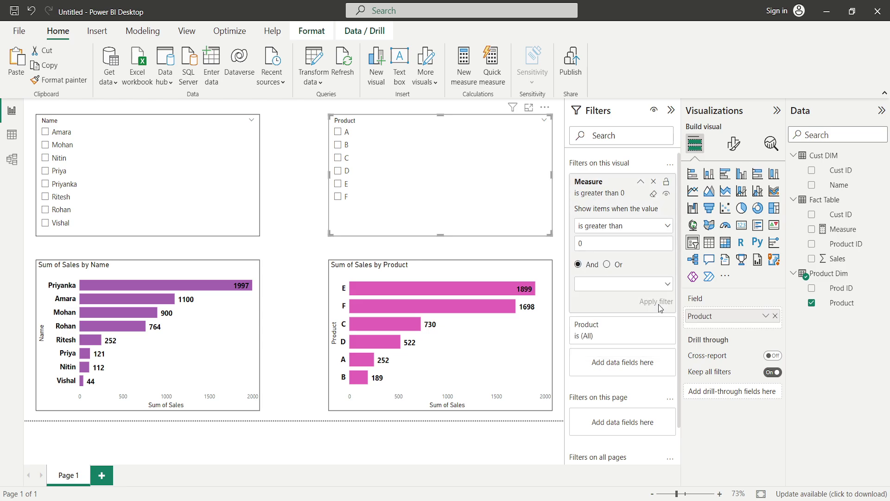
# Filter the Name slicer visual by Measure is greater than 0, and collapse the filter settings.
pyautogui.click(189, 122)
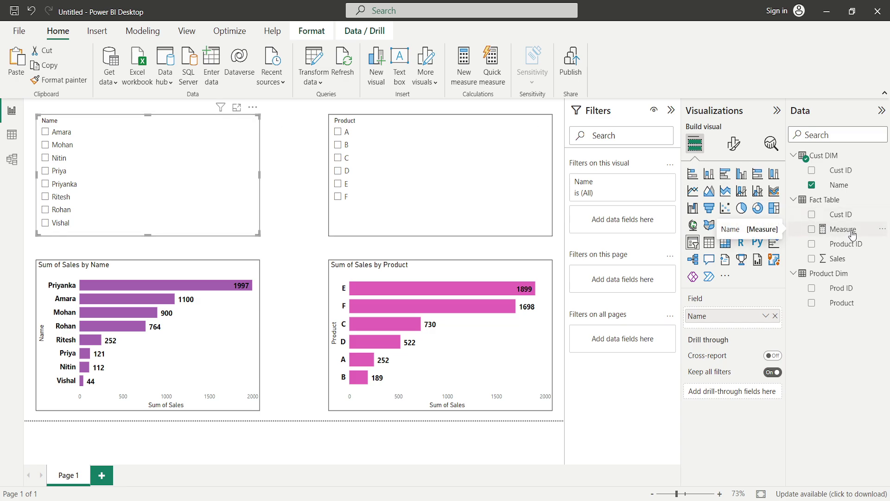
pyautogui.moveTo(852, 234); pyautogui.dragTo(638, 226)
pyautogui.click(648, 227)
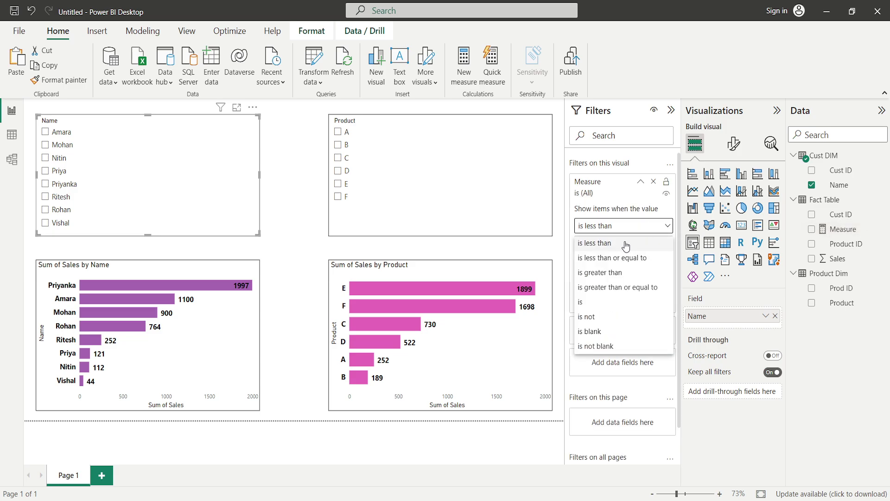
pyautogui.click(604, 271)
pyautogui.click(617, 244)
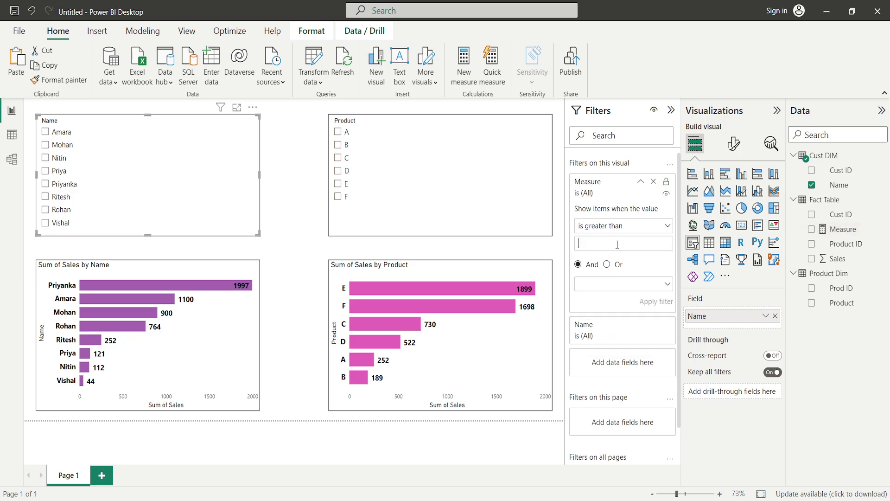
pyautogui.write('0')
pyautogui.click(649, 304)
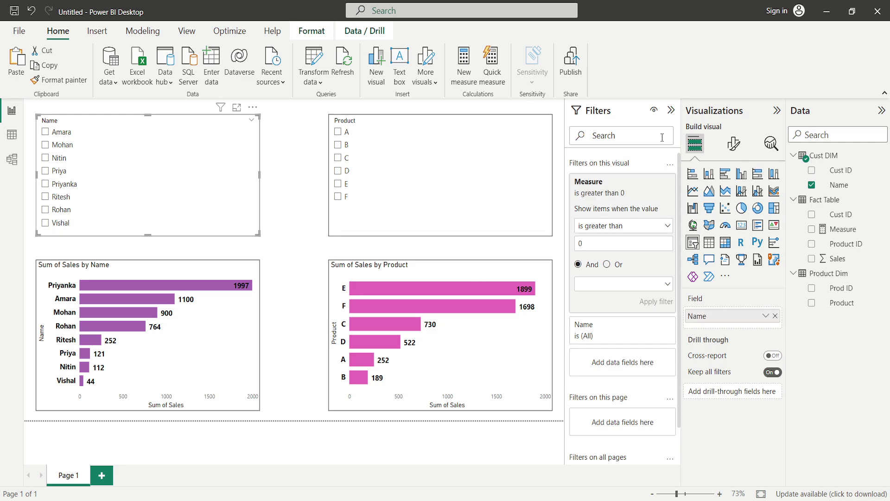
pyautogui.click(671, 110)
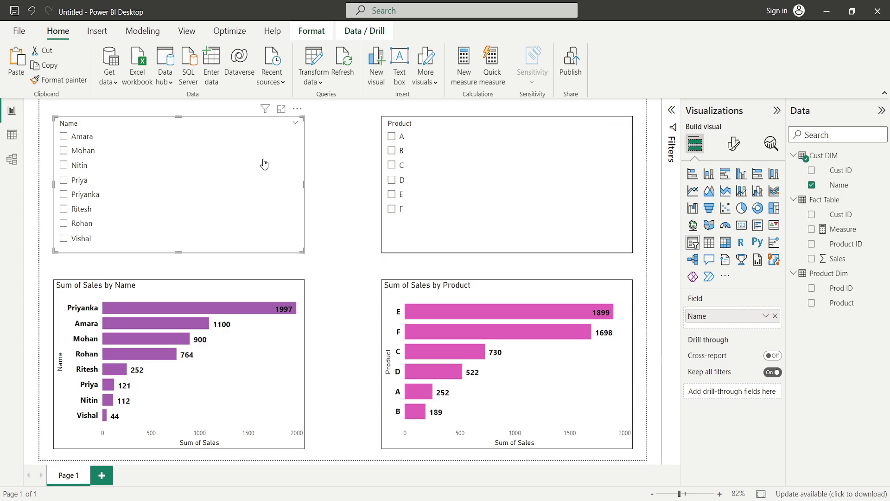
# Test the Name slicer with its fourth, third, second and first customers one at a time, and clear the selection.
pyautogui.click(64, 181)
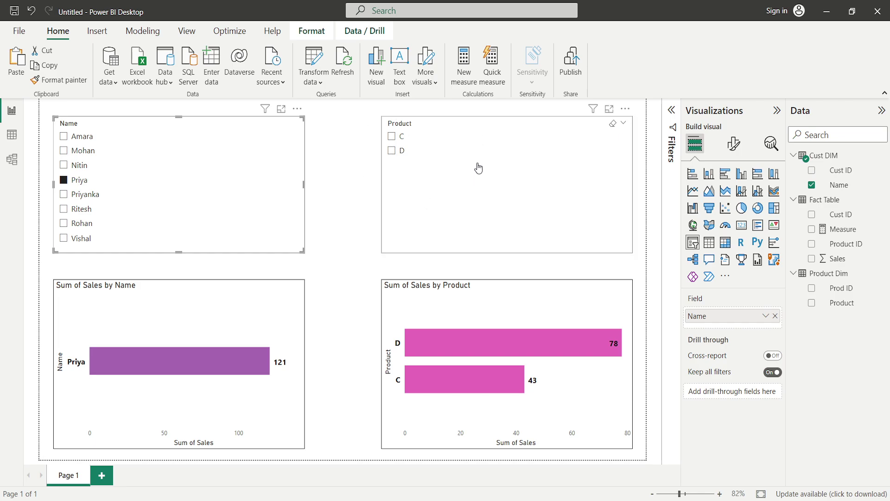
pyautogui.click(78, 167)
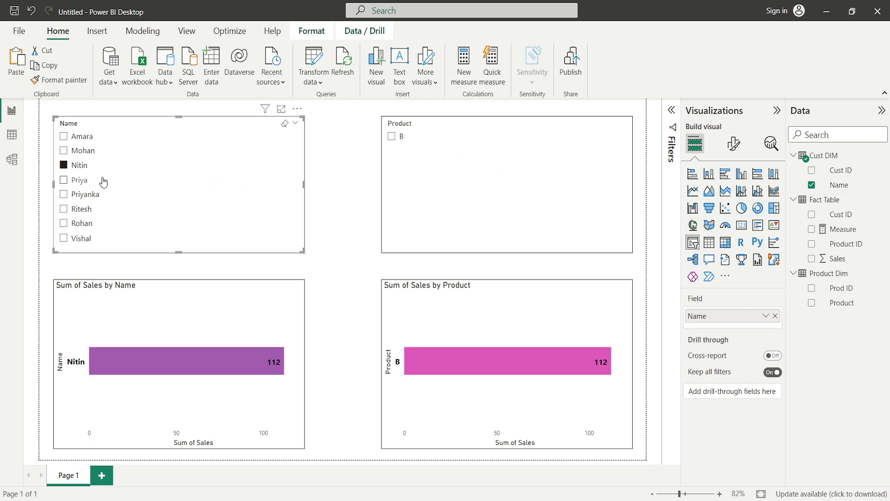
pyautogui.click(73, 152)
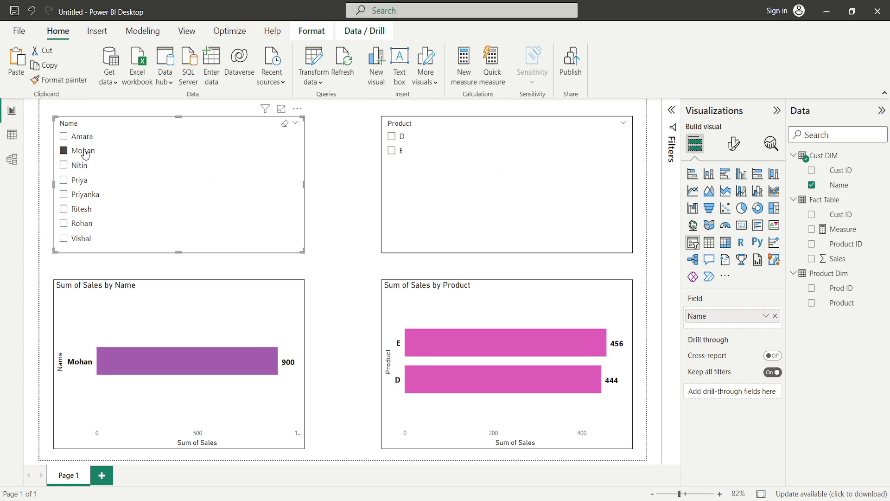
pyautogui.click(78, 139)
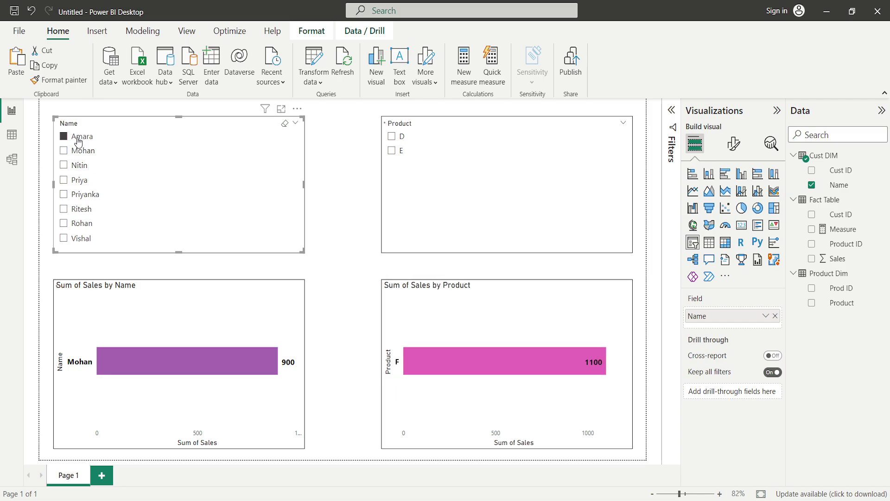
pyautogui.click(285, 123)
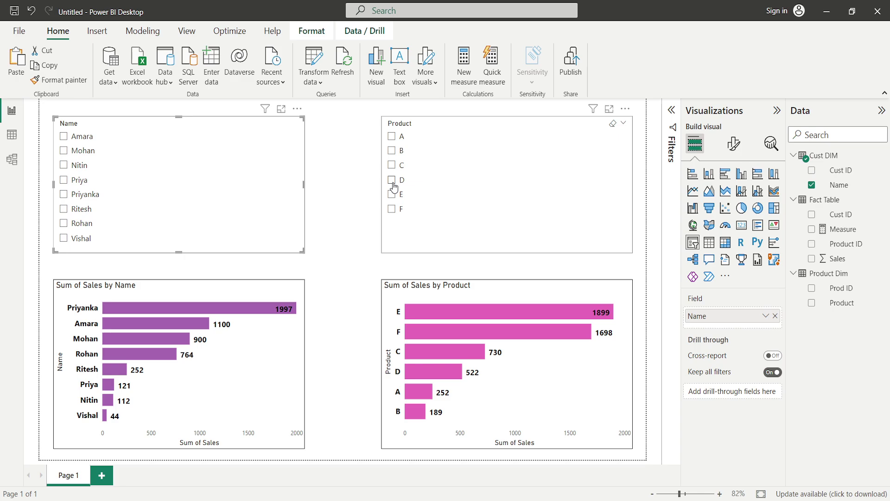
# Test the Product slicer with product F, clear its selection and deselect the visual.
pyautogui.click(392, 210)
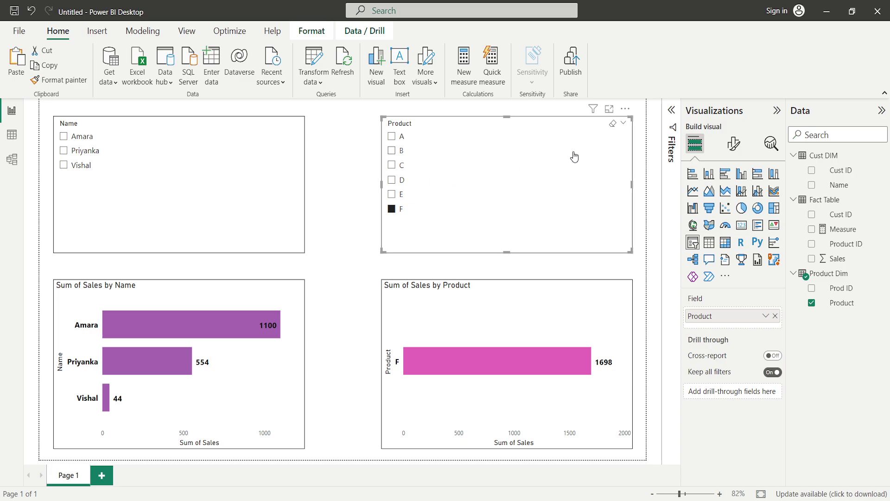
pyautogui.click(613, 124)
pyautogui.click(331, 204)
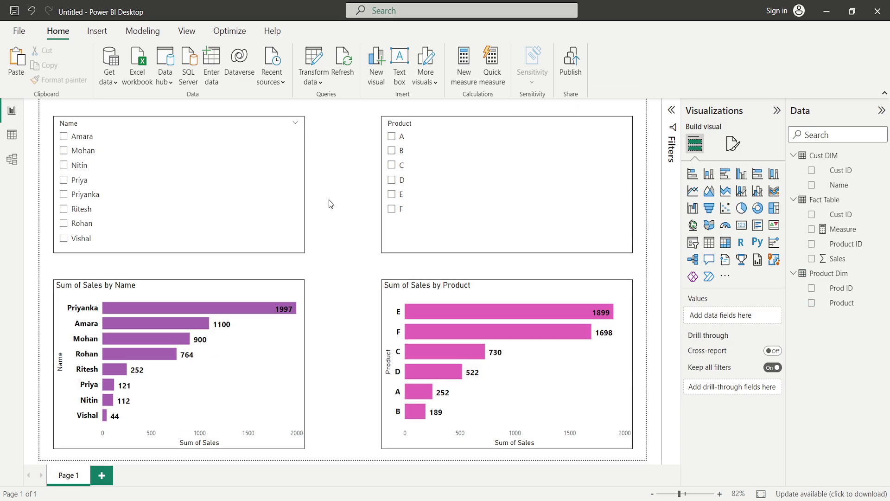